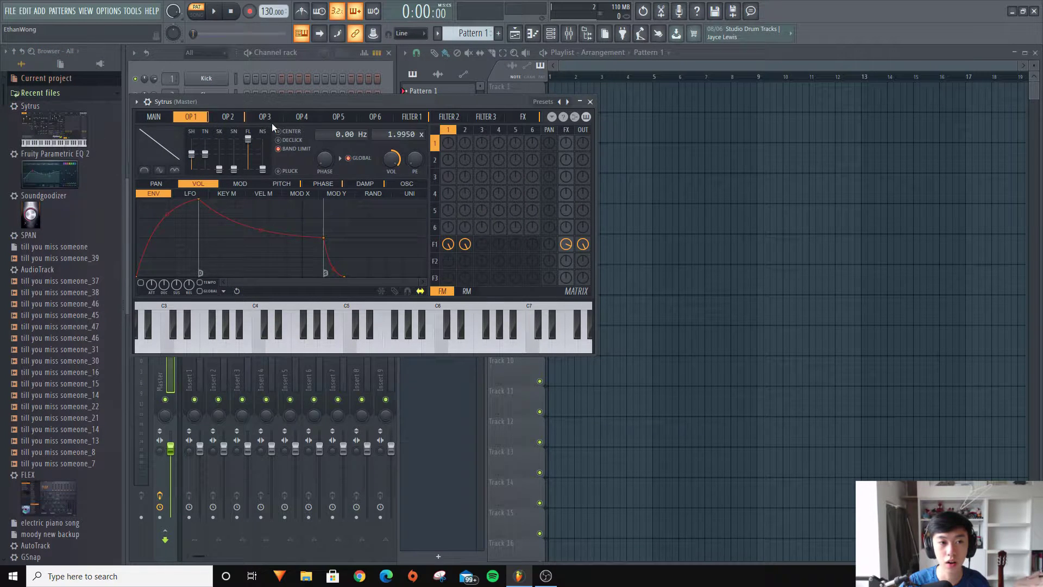
Load the Default preset in Sytrus and play a few test notes.
left_click_drag(290, 104, 467, 138)
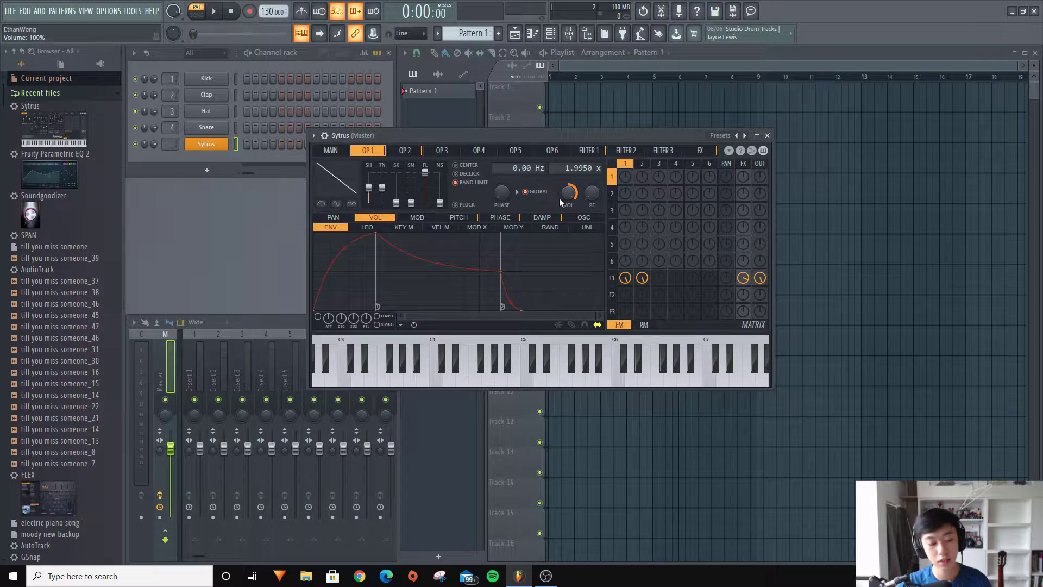
key("w")
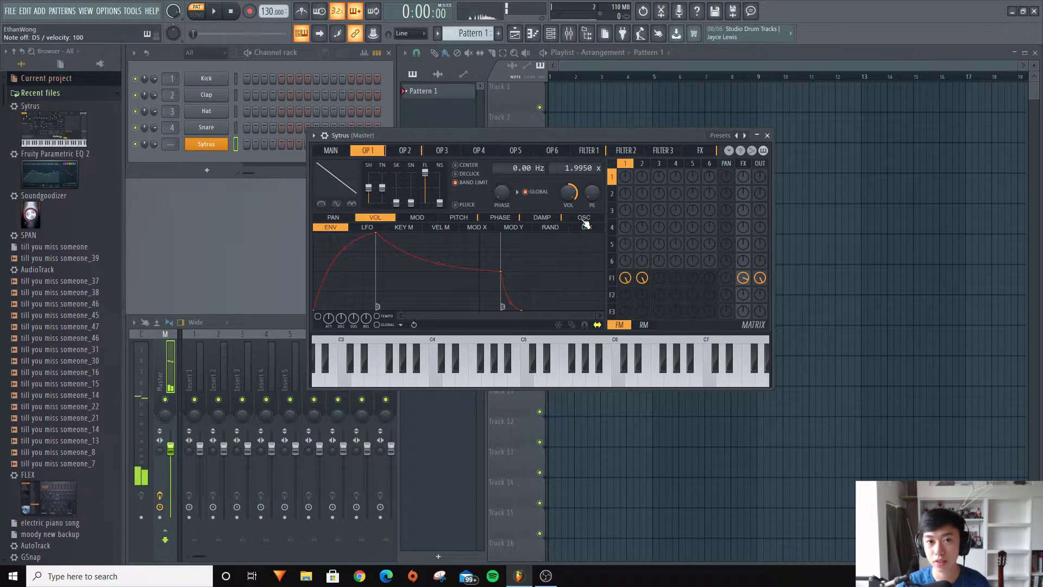
left_click(722, 138)
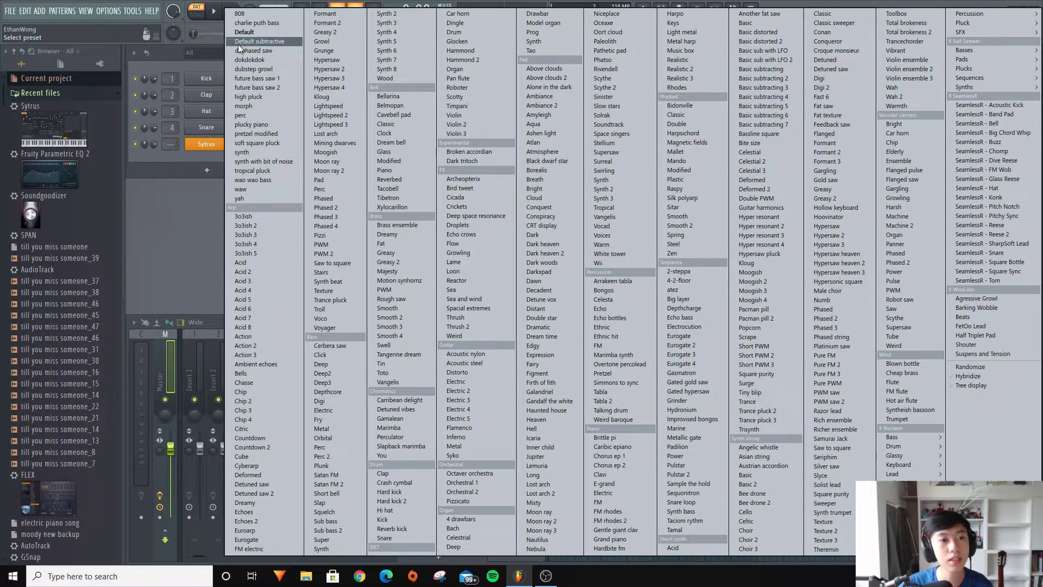
left_click(256, 34)
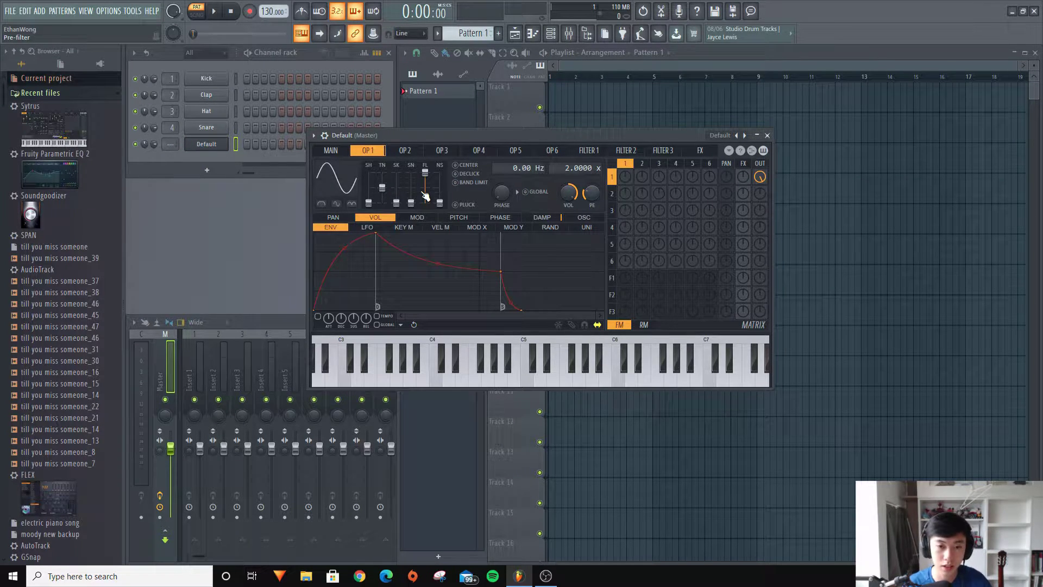
key("z")
key("c")
key("v")
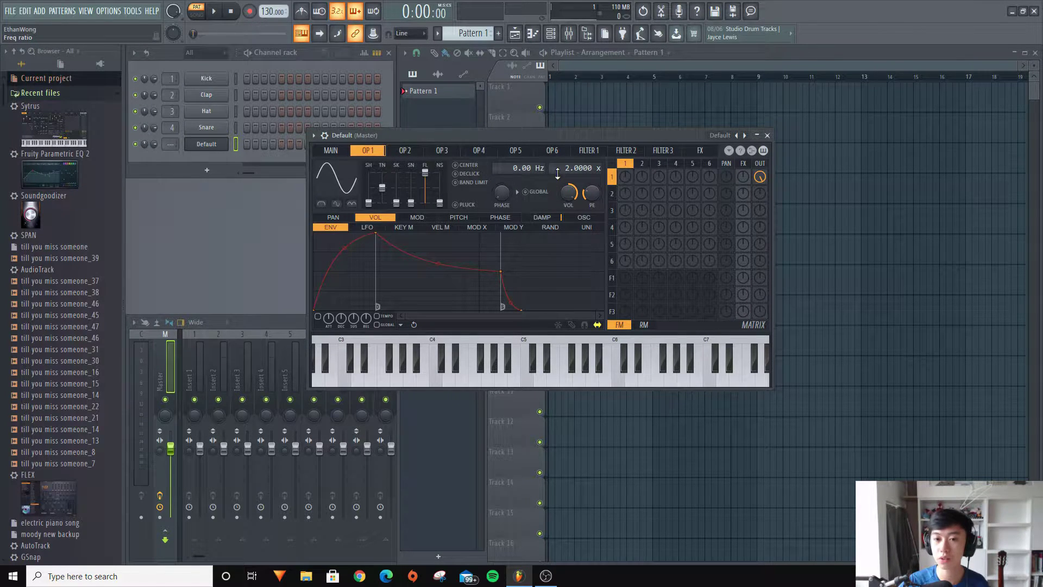
Set operator 1's frequency ratio to 1.0000 x and play notes to compare the pitch.
scroll(567, 168, "up", 1)
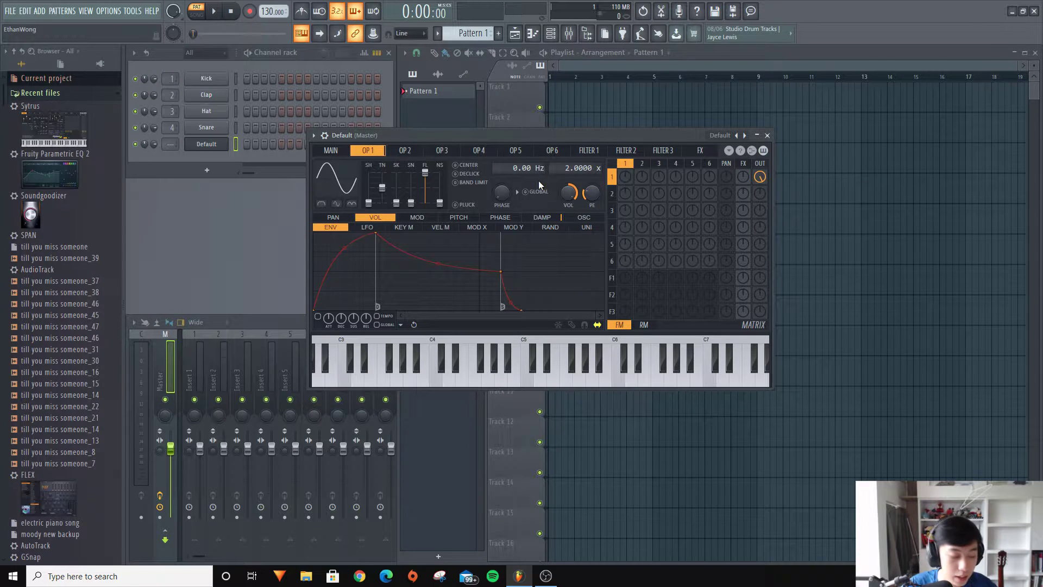
key("q")
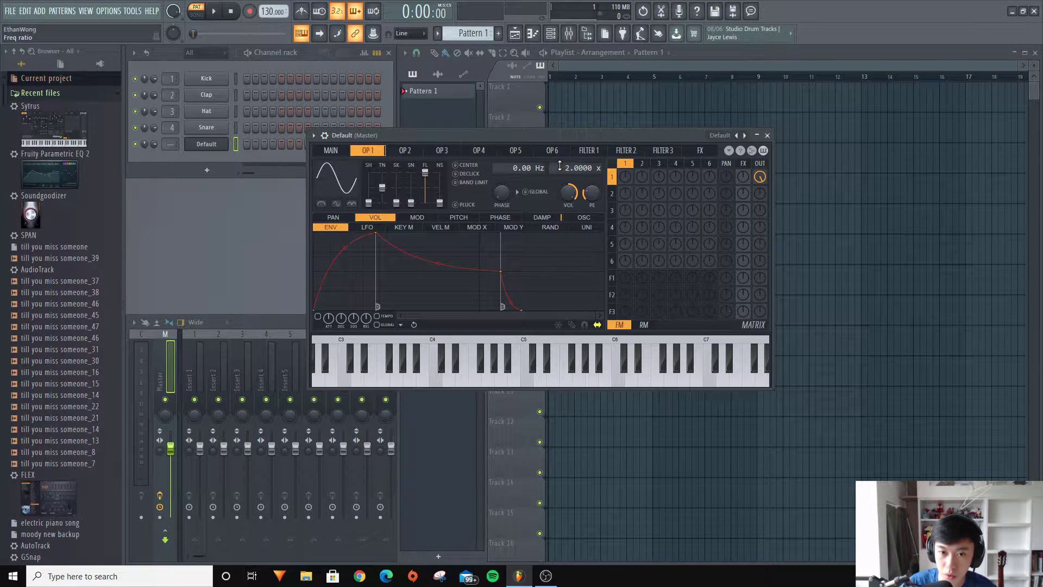
key("q")
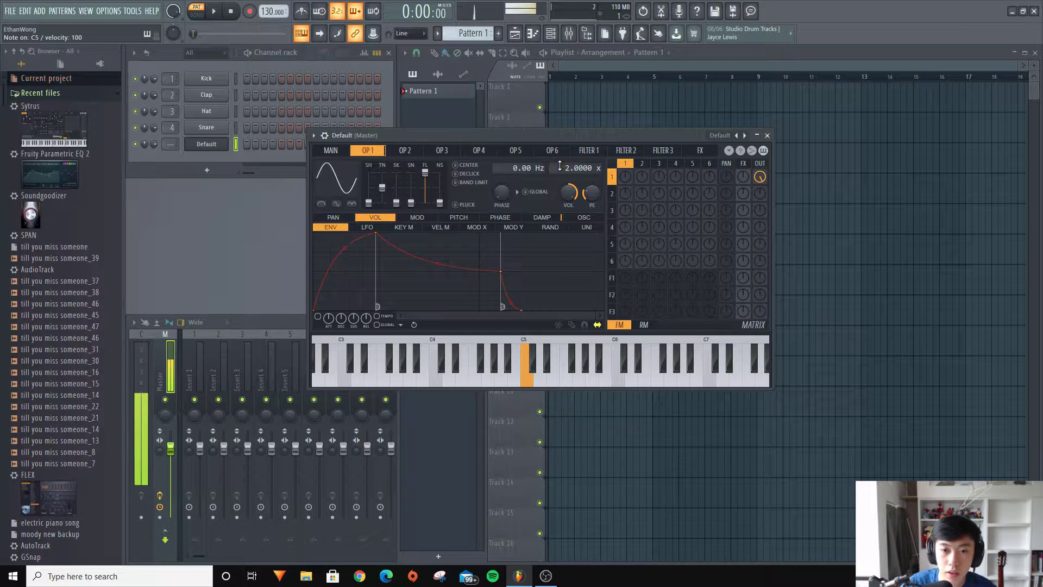
scroll(559, 166, "down", 1)
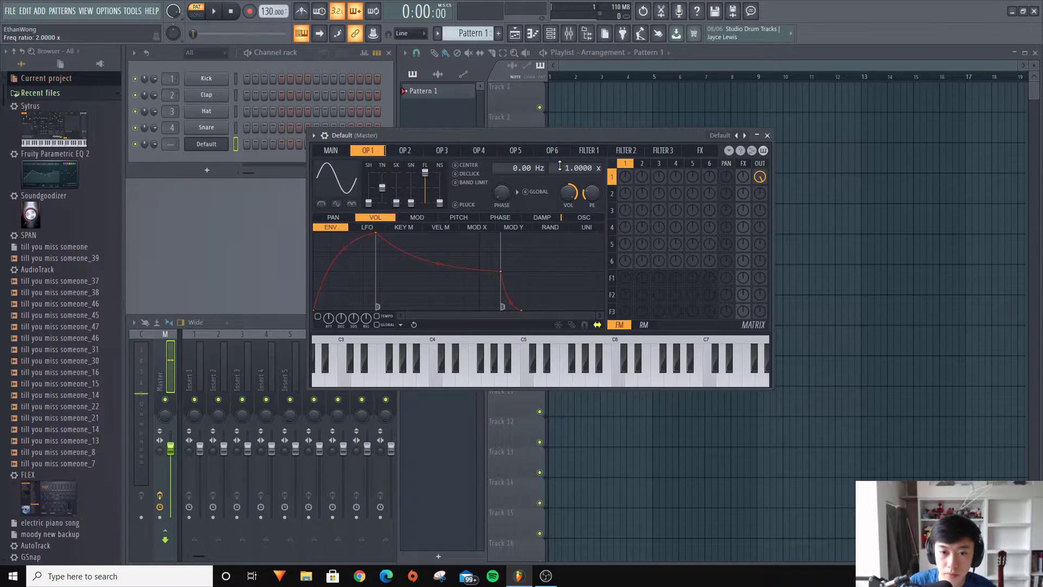
key("z")
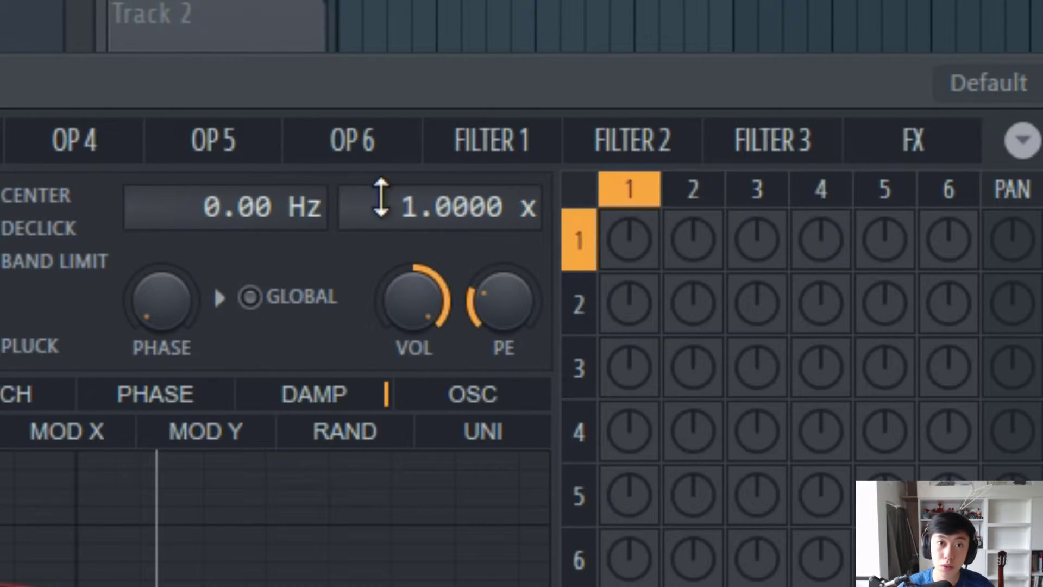
Set operator 1's frequency ratio to 0.5000 x and play test notes in two octaves.
left_click_drag(381, 198, 426, 268)
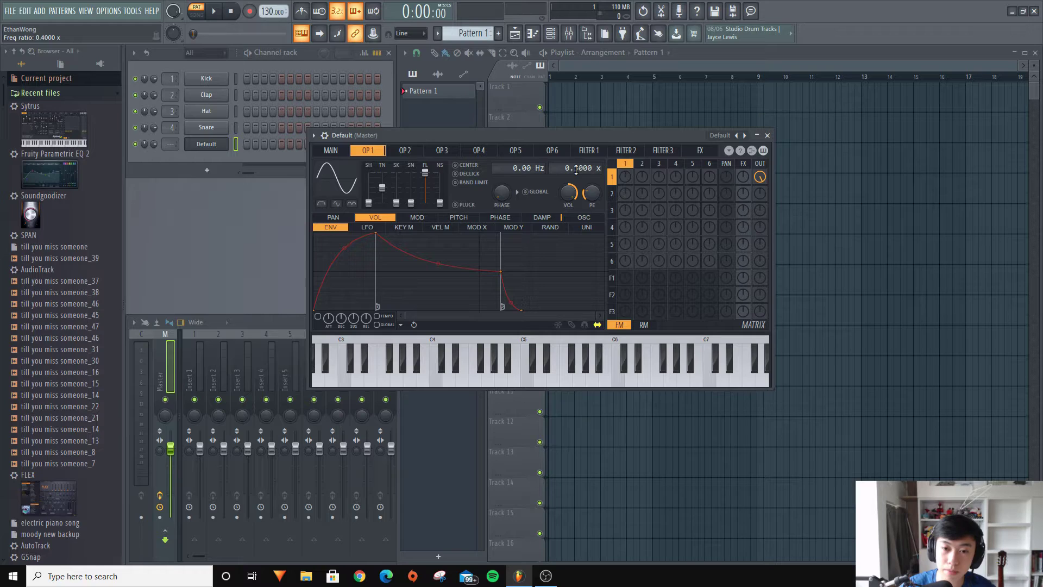
key("q")
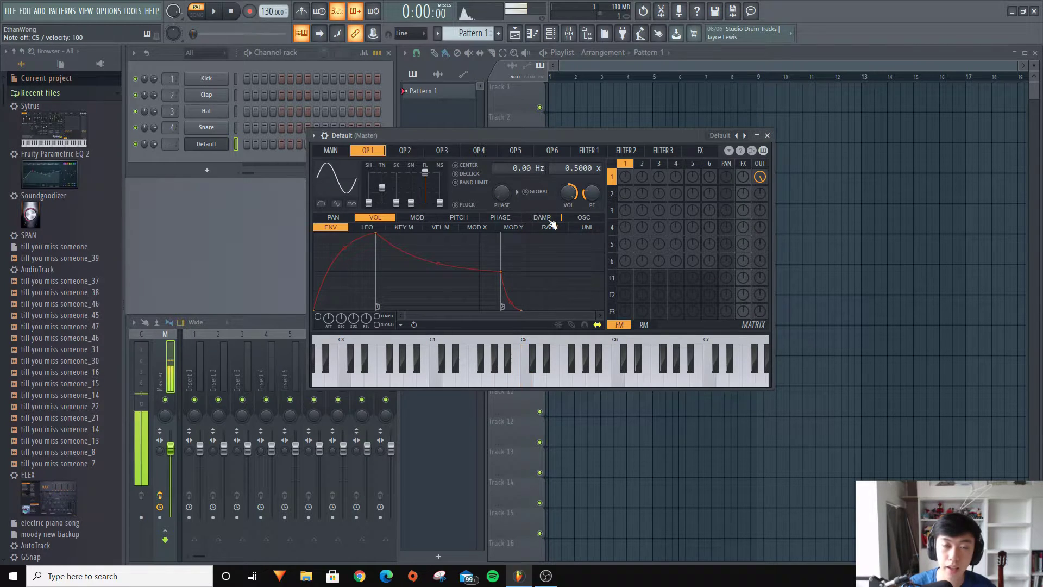
key("z")
key("z")
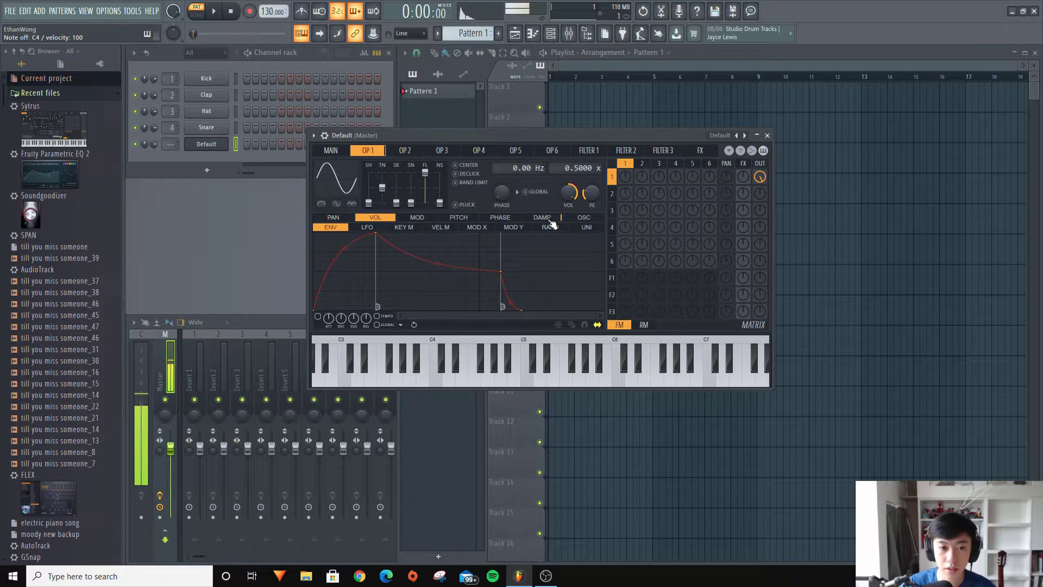
key("x")
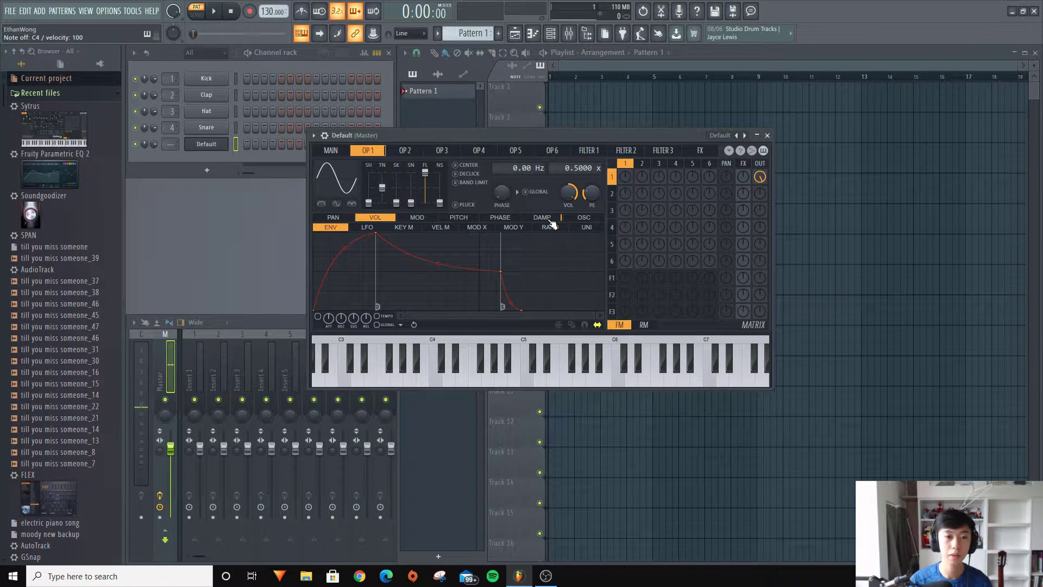
Show operator 1's volume articulator, set the waveform shape to 75% for a square wave, and enable Band Limit.
left_click(333, 217)
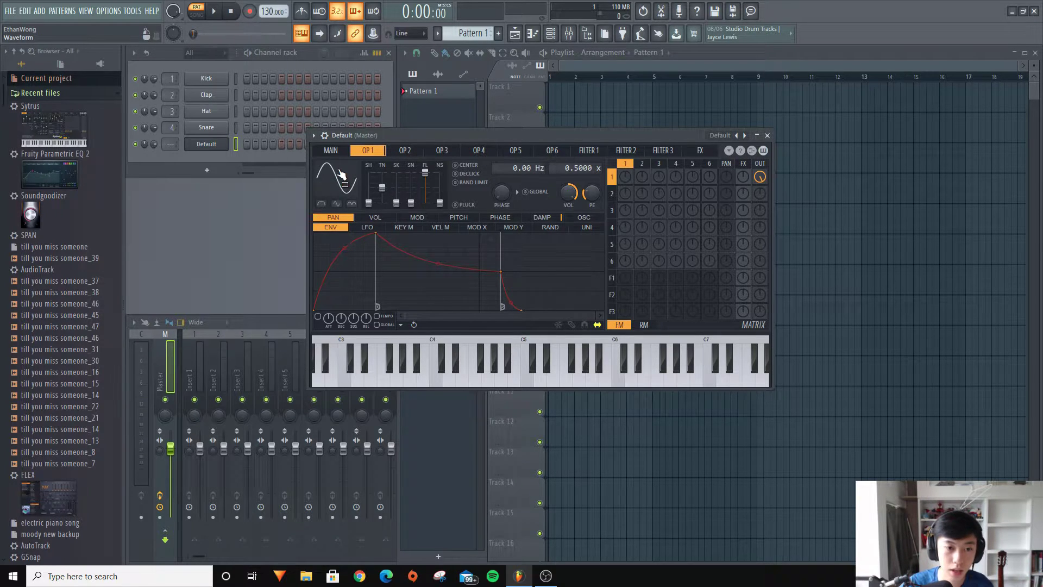
key("z")
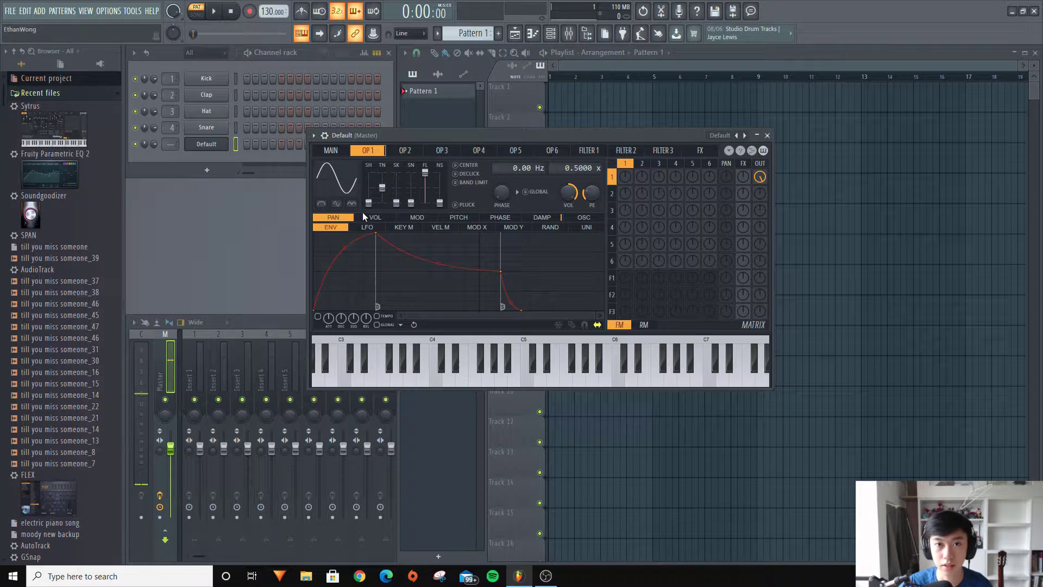
left_click(384, 220)
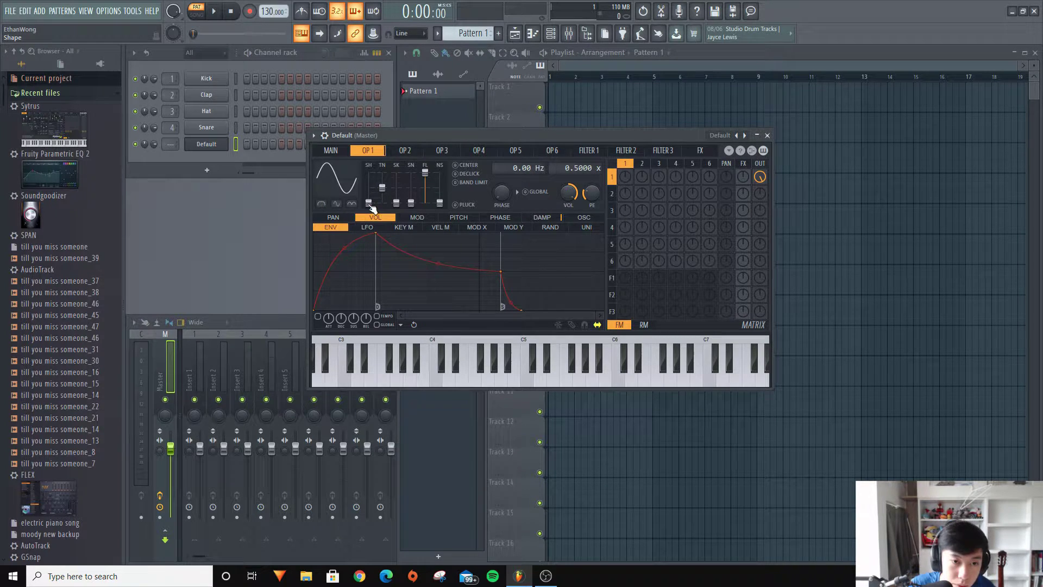
left_click_drag(368, 203, 368, 180)
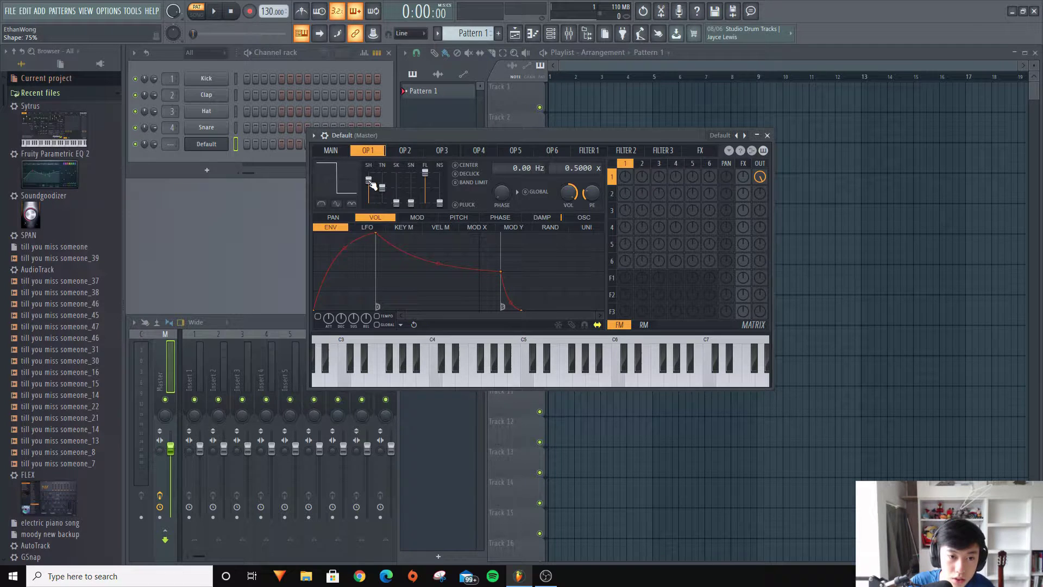
left_click(341, 185)
left_click(346, 183)
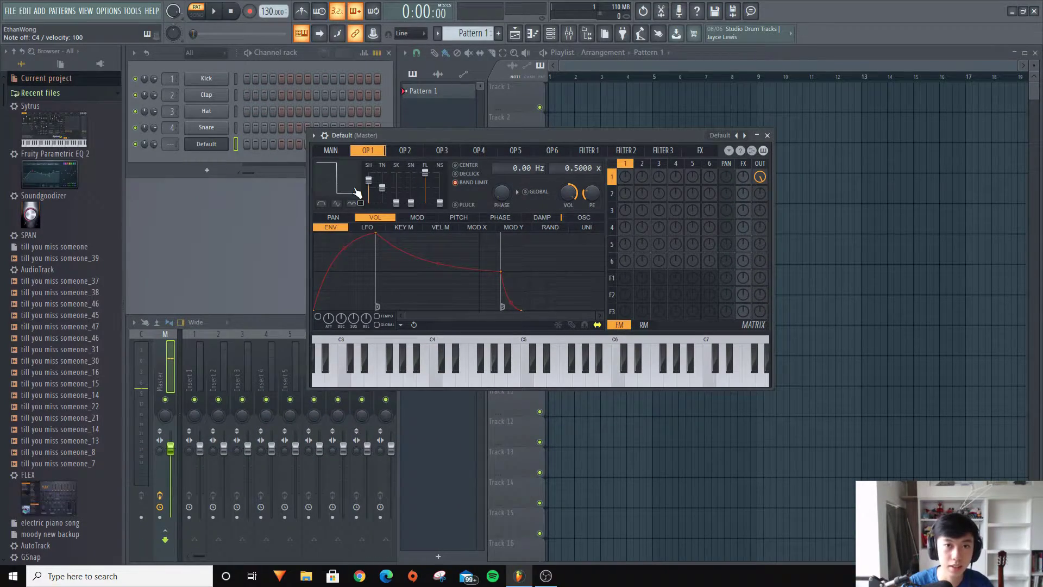
Play a series of notes to audition the band-limited square wave.
key("z")
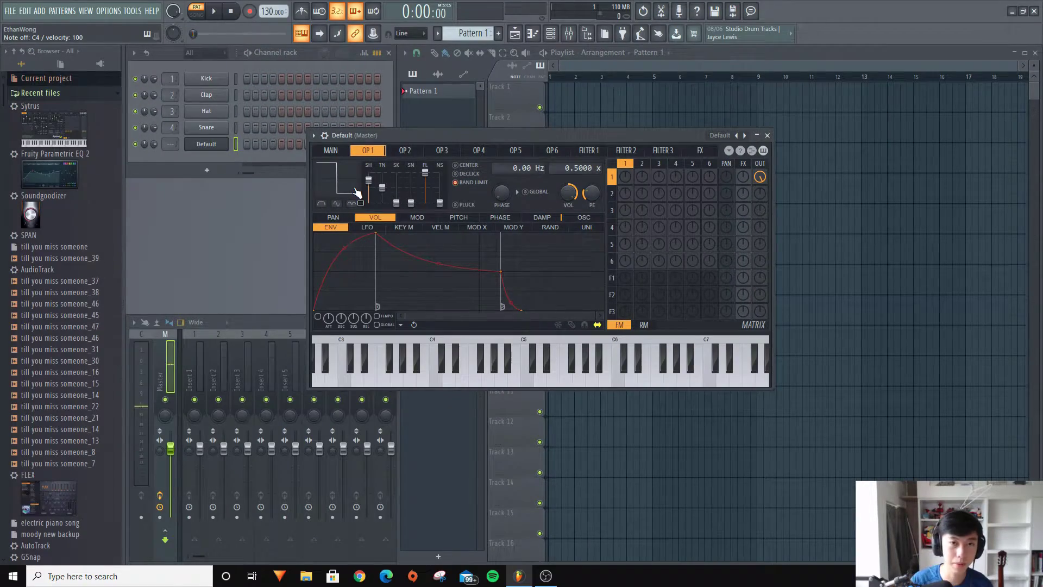
key("z")
key("x")
key("c")
key("v")
key("b")
key("h")
key("n")
key("j")
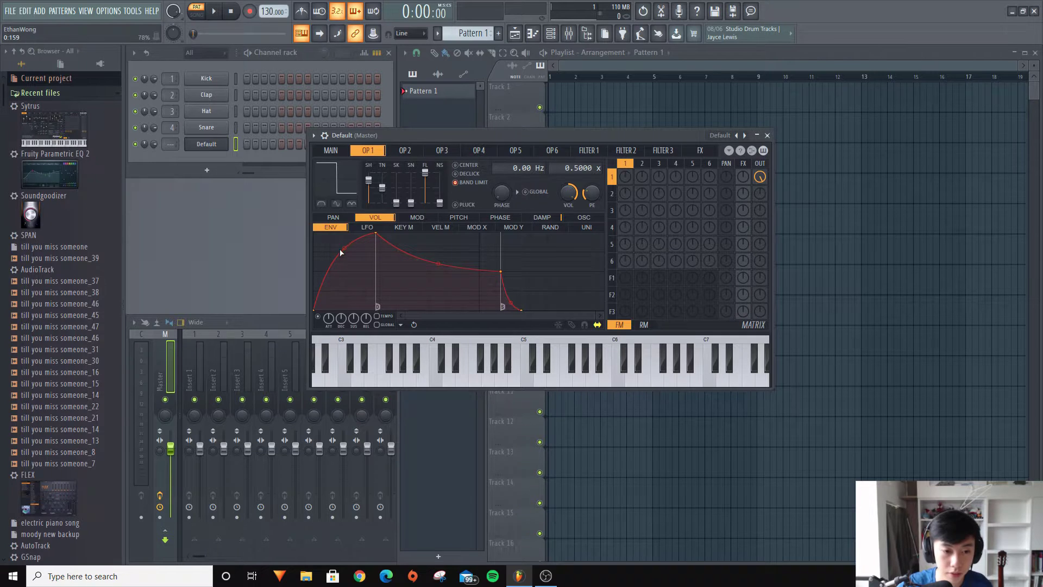
Try longer and shorter attacks on operator 1's enabled volume envelope, finishing with no attack, and play a note at each setting.
left_click_drag(376, 233, 543, 218)
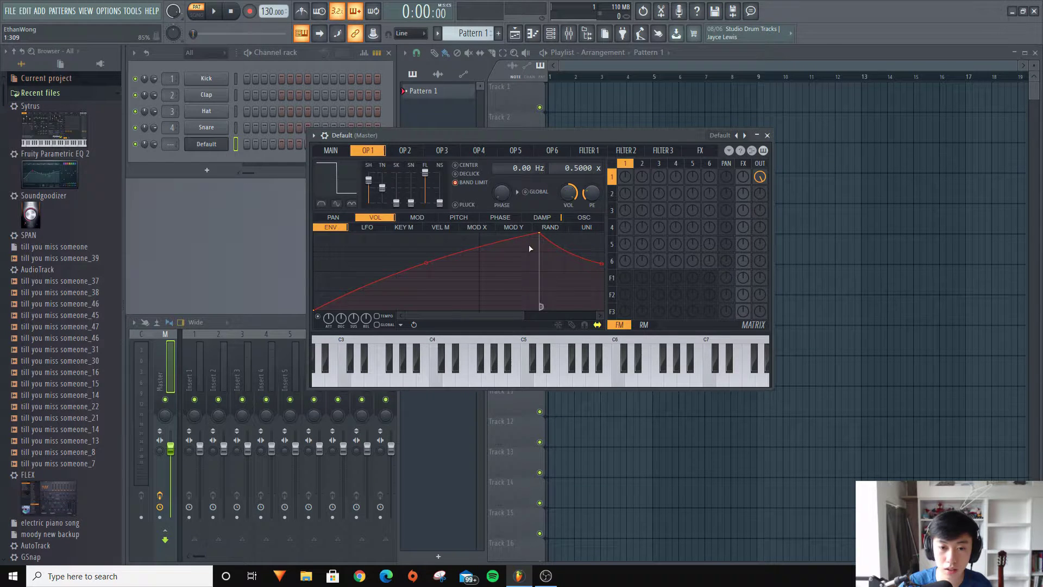
key("z")
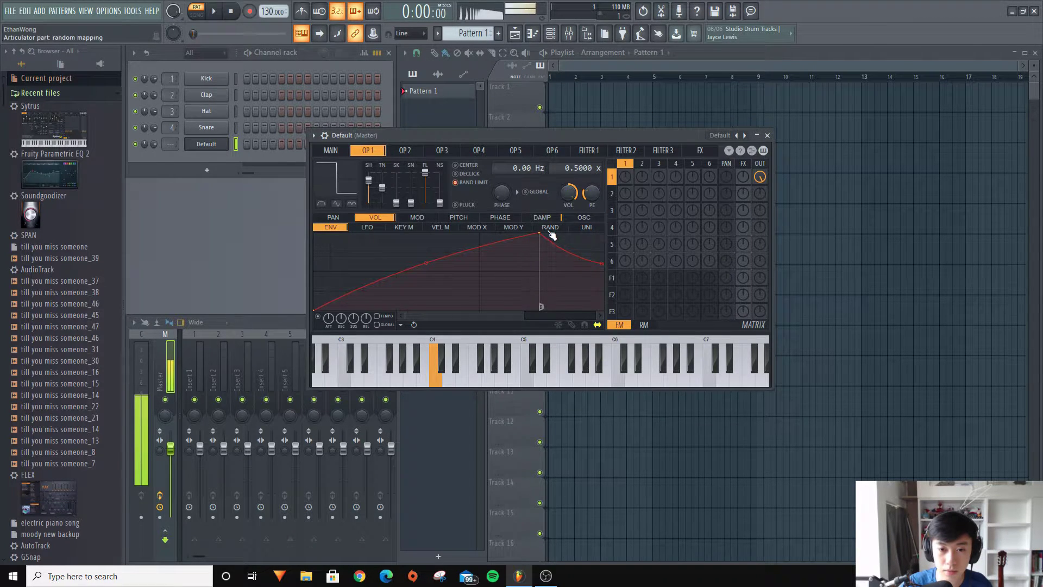
left_click_drag(538, 233, 338, 205)
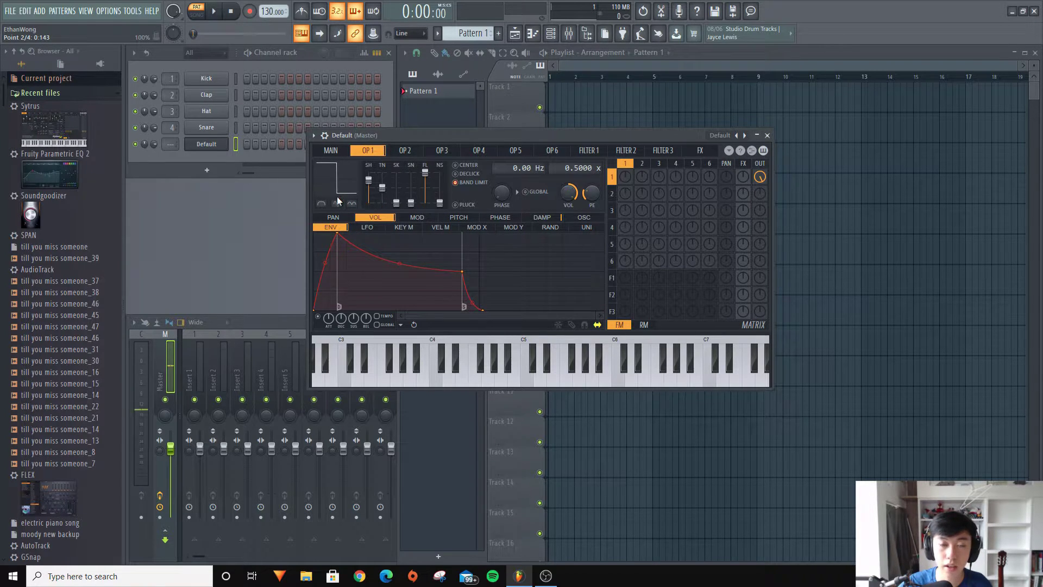
key("z")
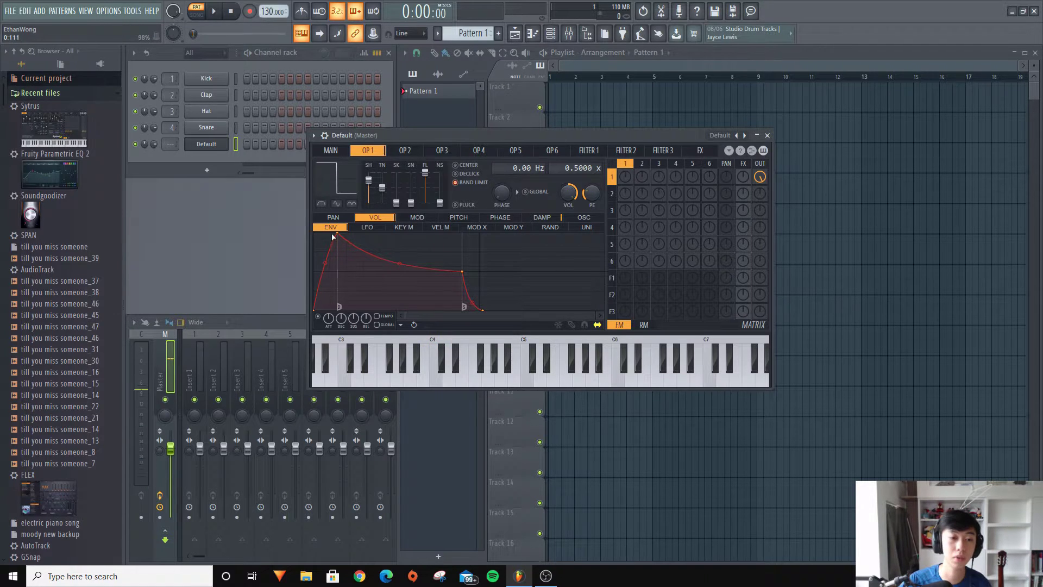
left_click_drag(340, 235, 294, 227)
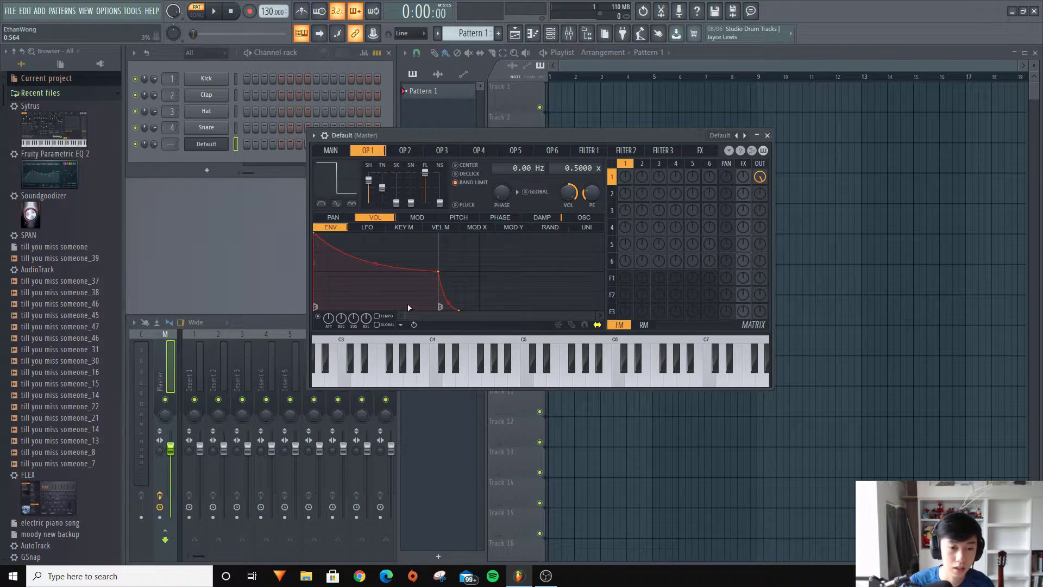
key("z")
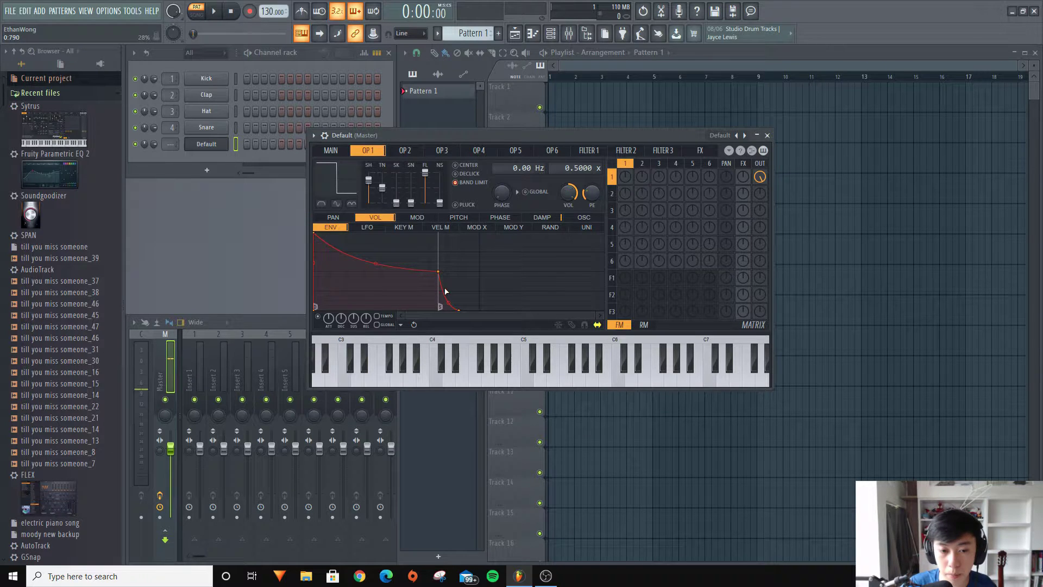
Shorten the decay of operator 1's volume envelope and lower its sustain level to zero, playing notes to check the pluck.
left_click_drag(437, 271, 435, 271)
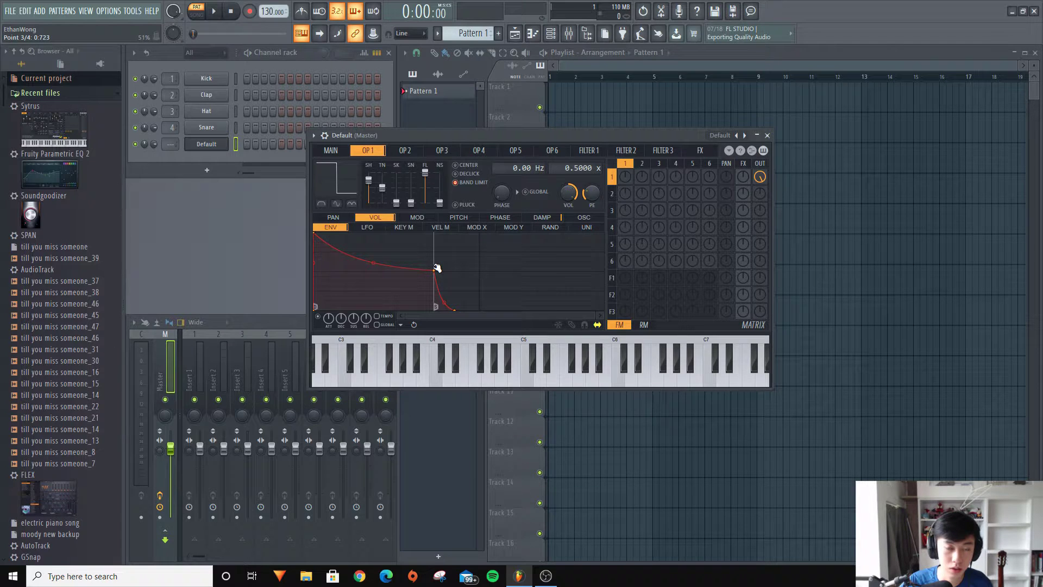
key("z")
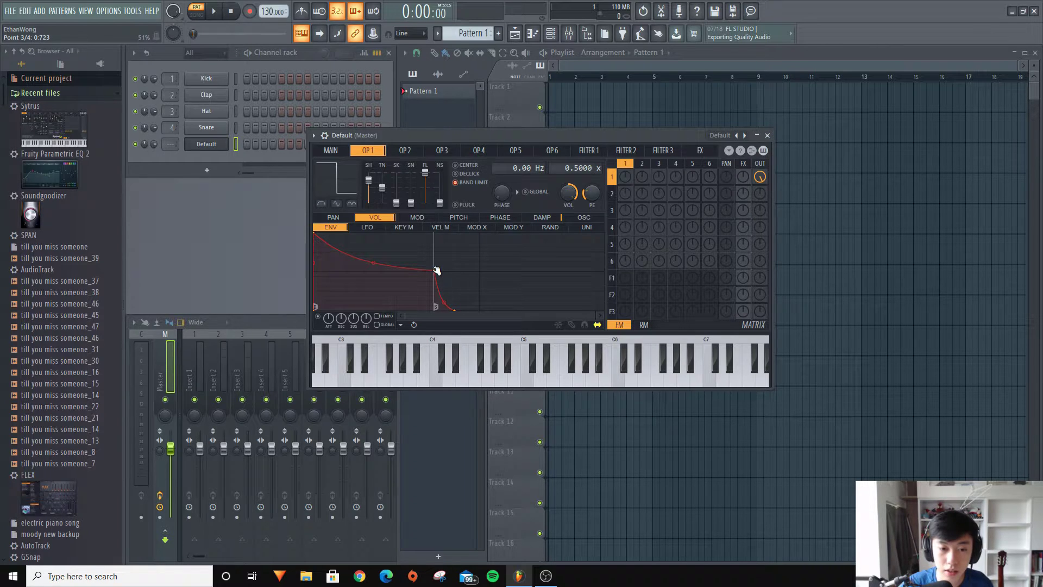
key("z")
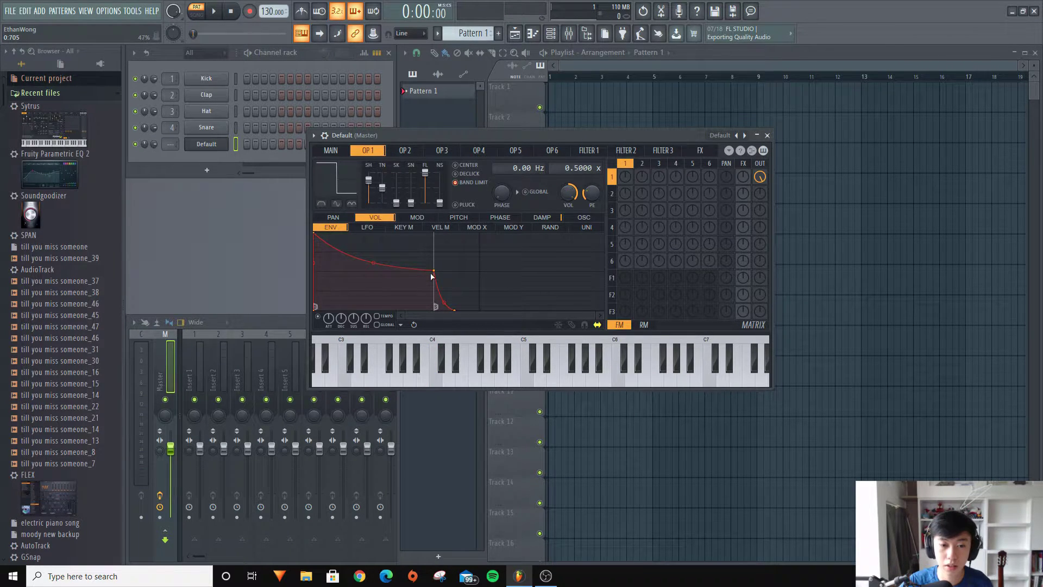
left_click_drag(432, 276, 384, 336)
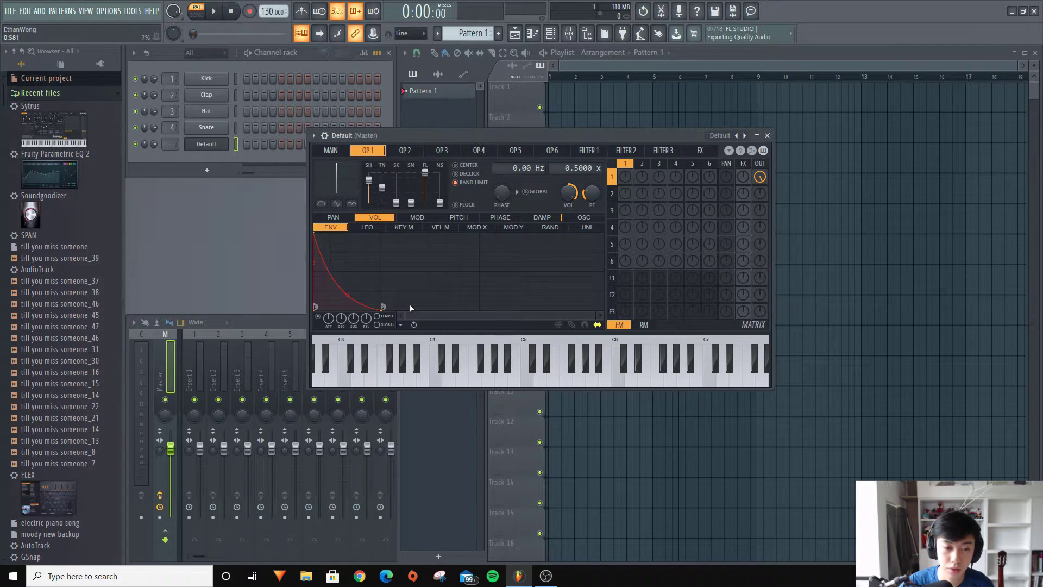
key("z")
key("z")
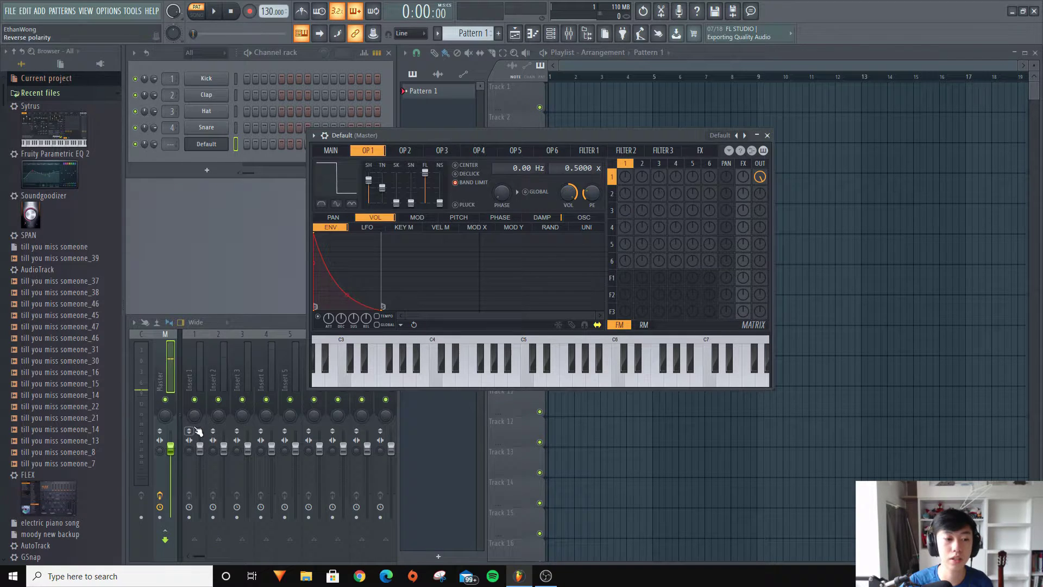
Route the Default channel to mixer track 1 and rename that track "synth".
left_click(194, 376)
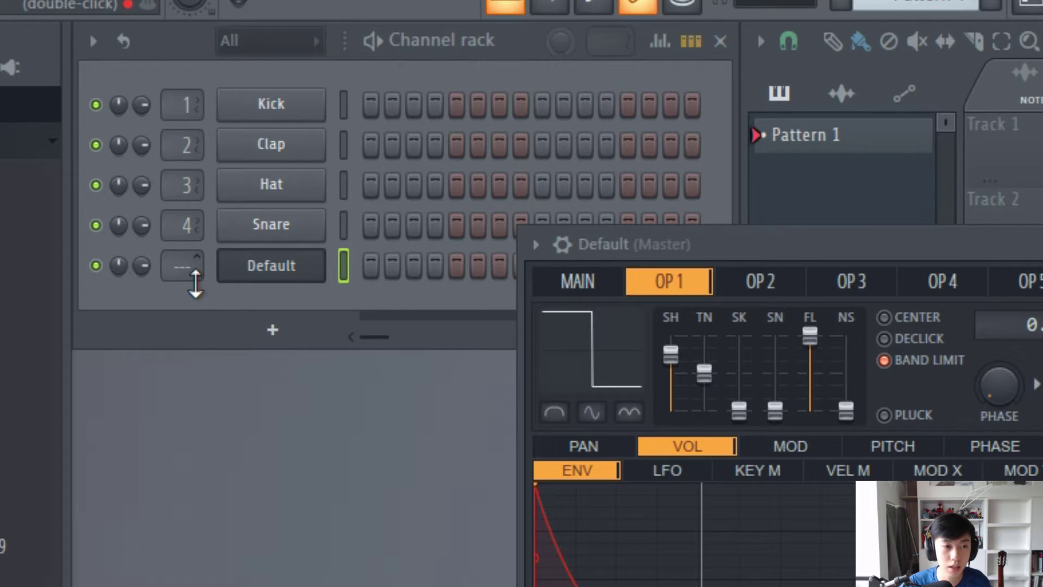
left_click_drag(195, 283, 196, 276)
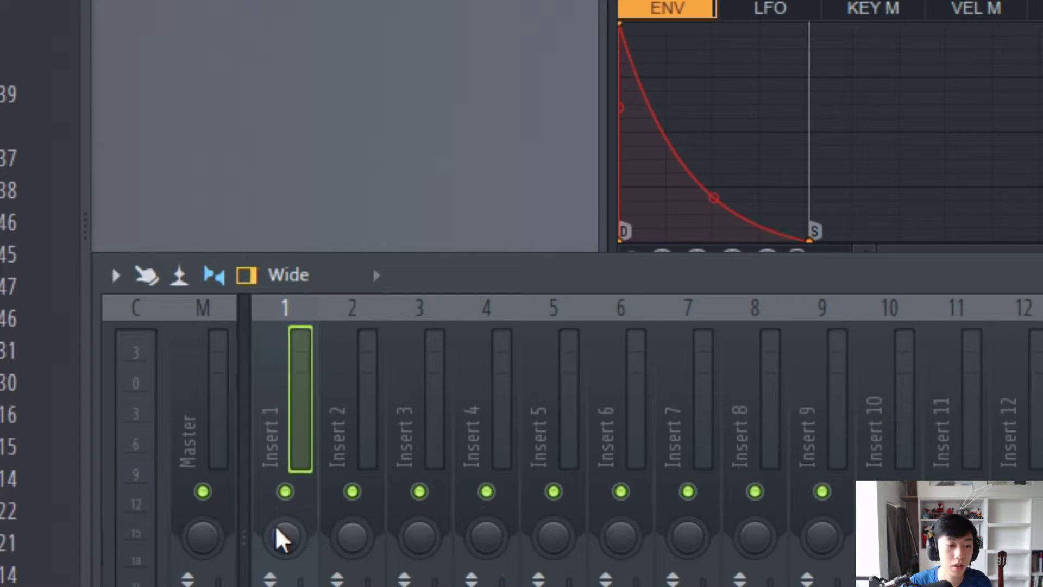
key("F2")
type("synth")
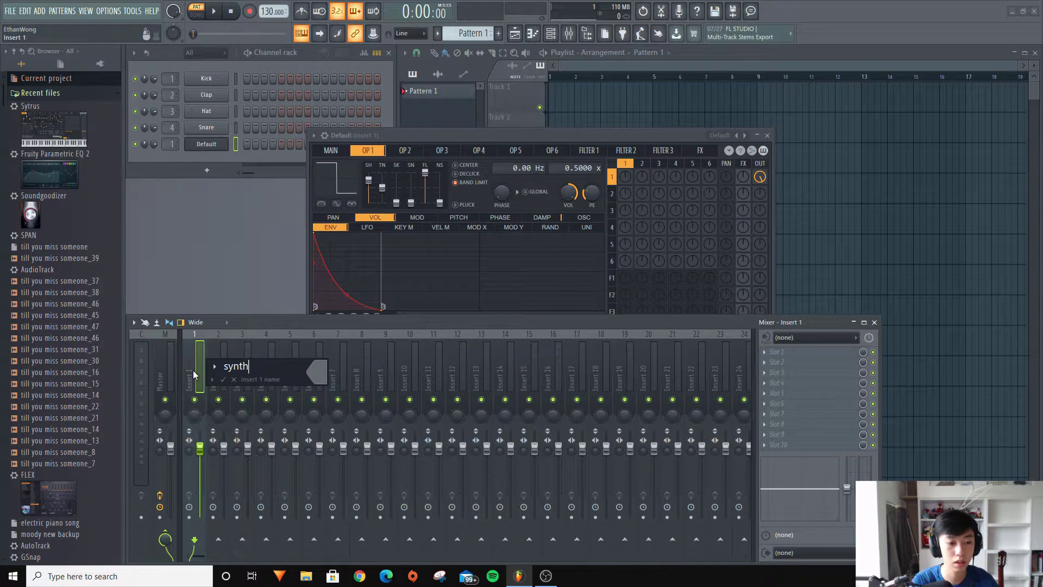
key("Return")
Add Fruity Parametric EQ 2 to the synth mixer track and give band 7 a steep low-pass shape.
left_click_drag(68, 176, 193, 370)
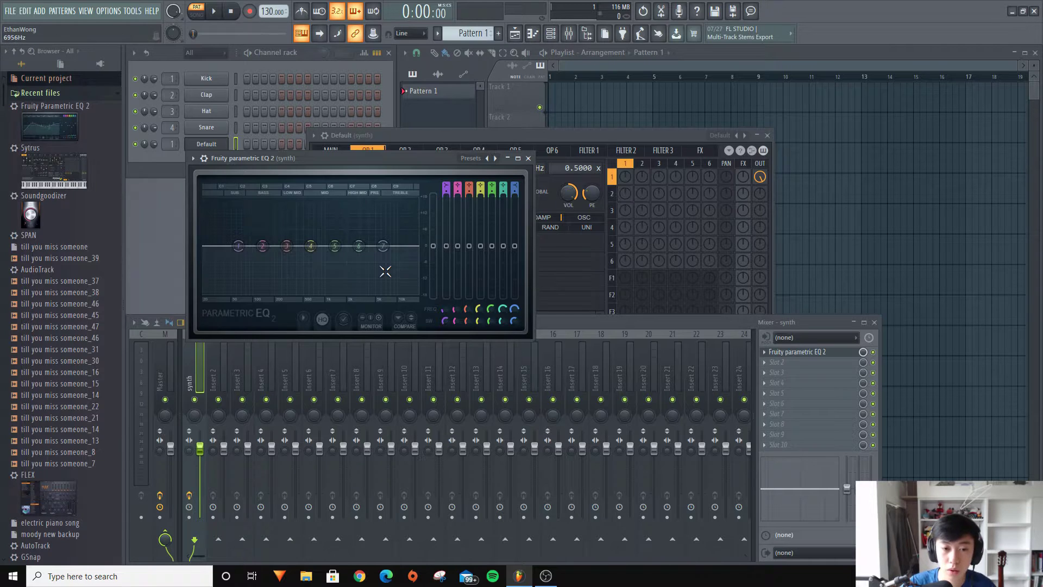
scroll(515, 183, "down", 5)
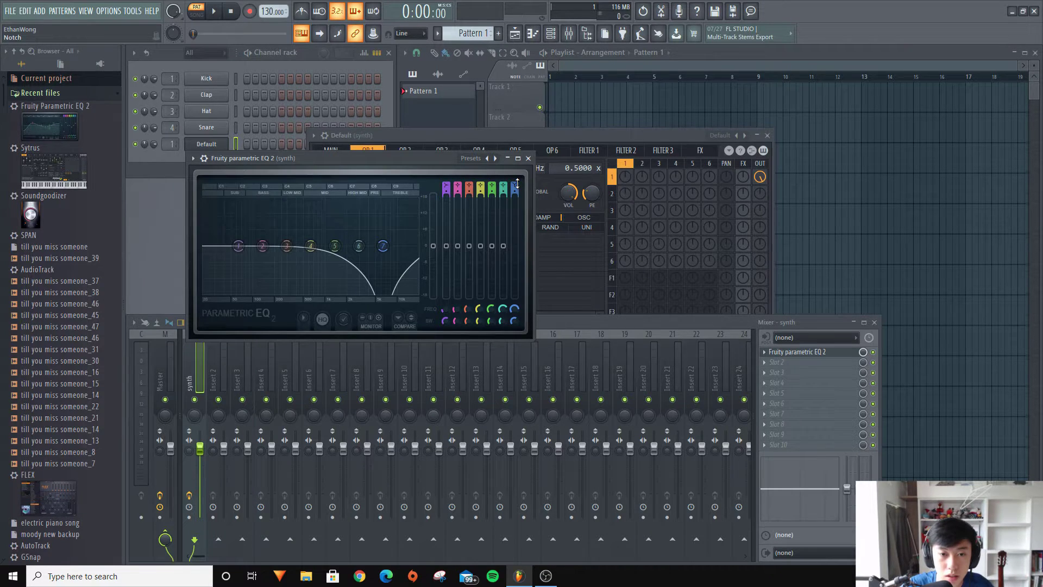
scroll(517, 184, "down", 1)
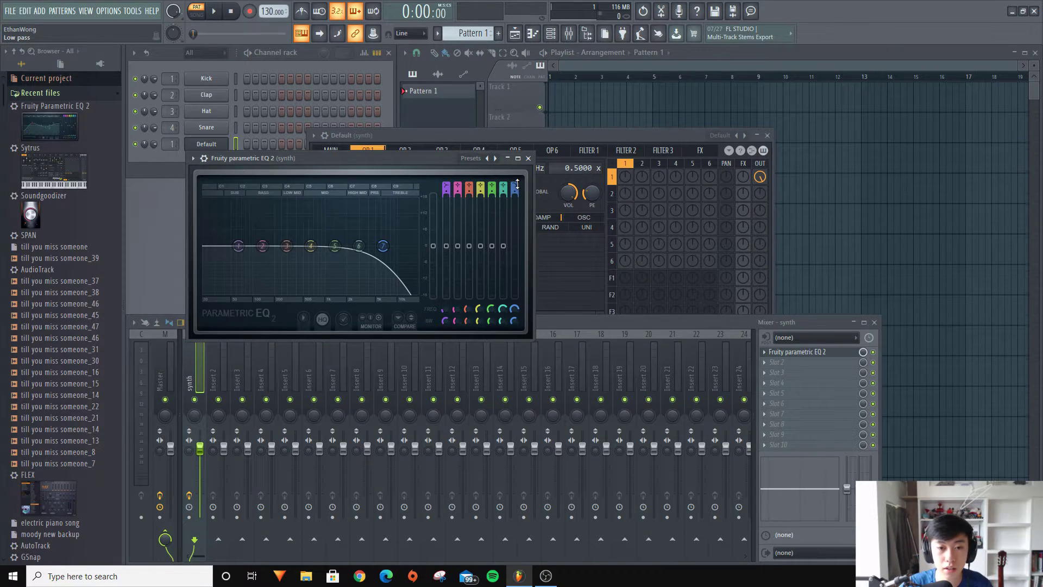
scroll(514, 192, "up", 5)
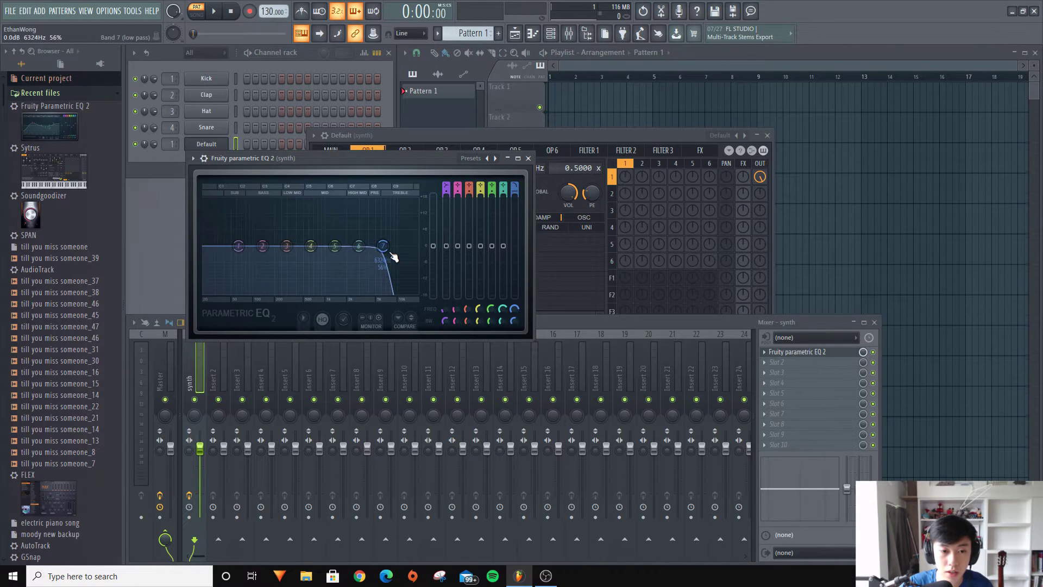
Sweep band 7's low-pass cutoff down to about 1 kHz and back up to the top of the frequency range.
left_click_drag(393, 257, 418, 246)
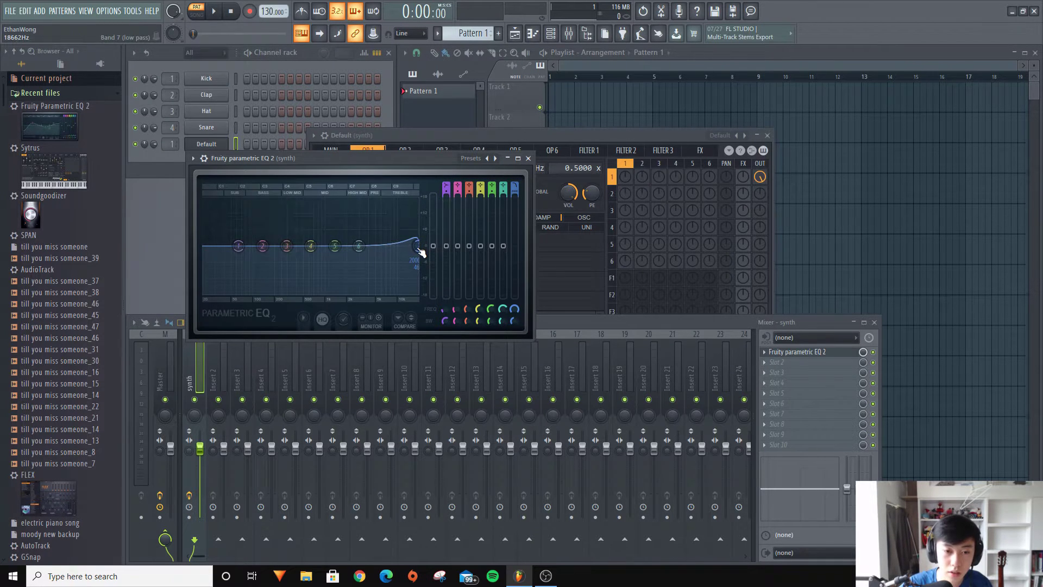
left_click_drag(419, 247, 326, 246)
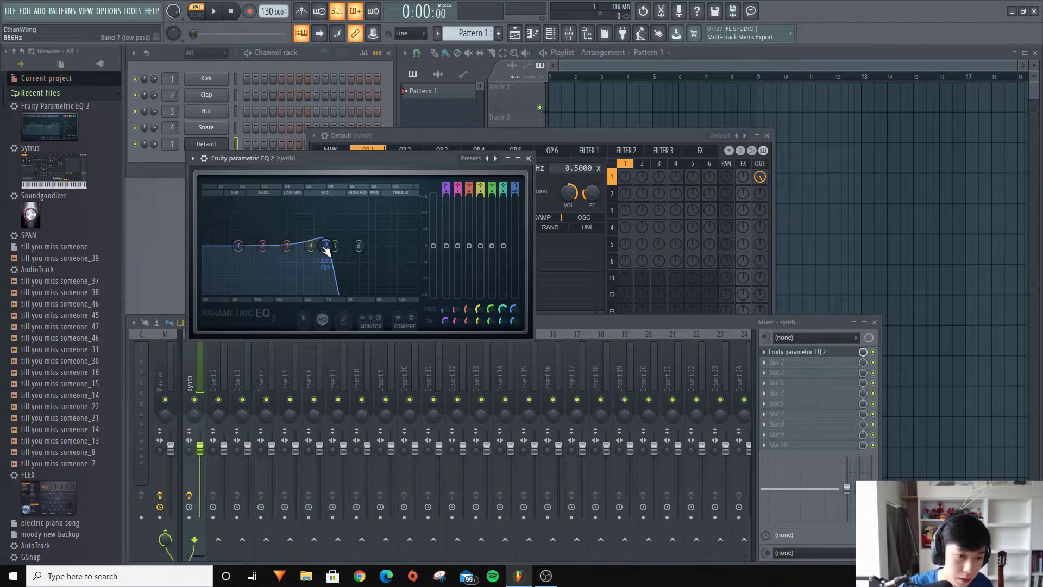
left_click_drag(326, 247, 423, 250)
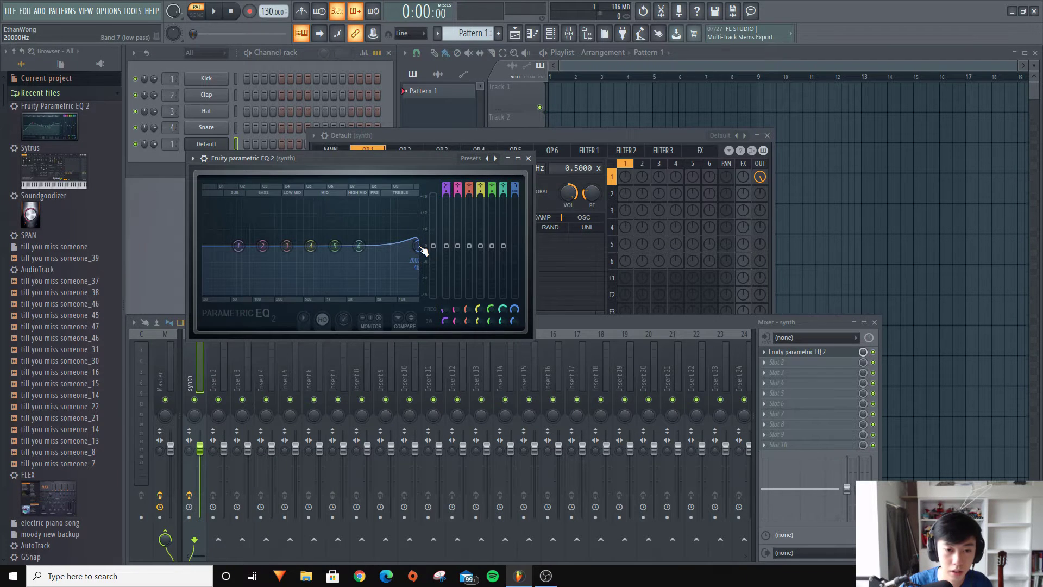
left_click_drag(423, 250, 421, 250)
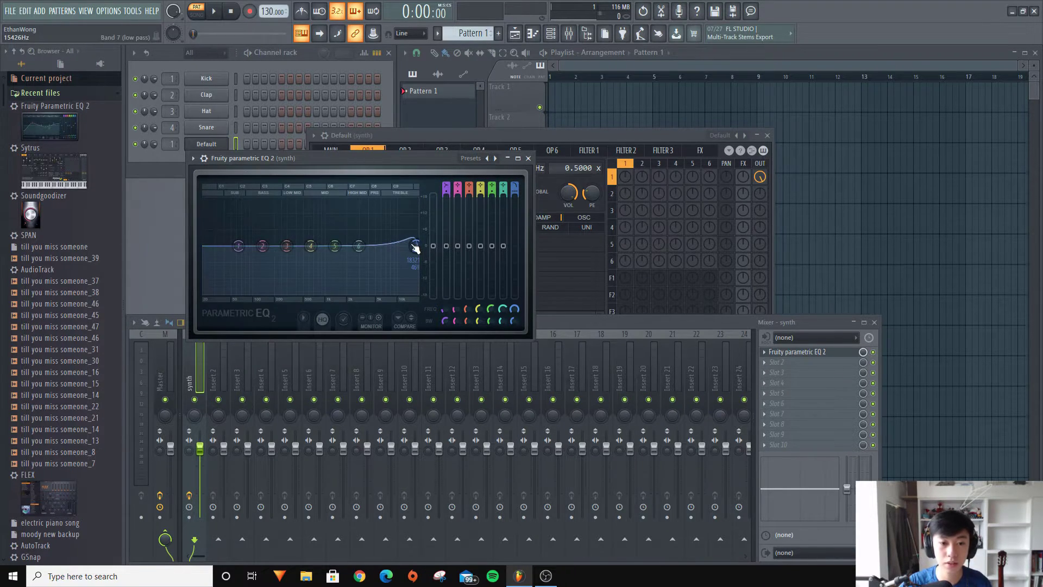
mouse_move(415, 246)
left_mouse_down()
mouse_move(320, 246)
mouse_move(416, 246)
left_mouse_up()
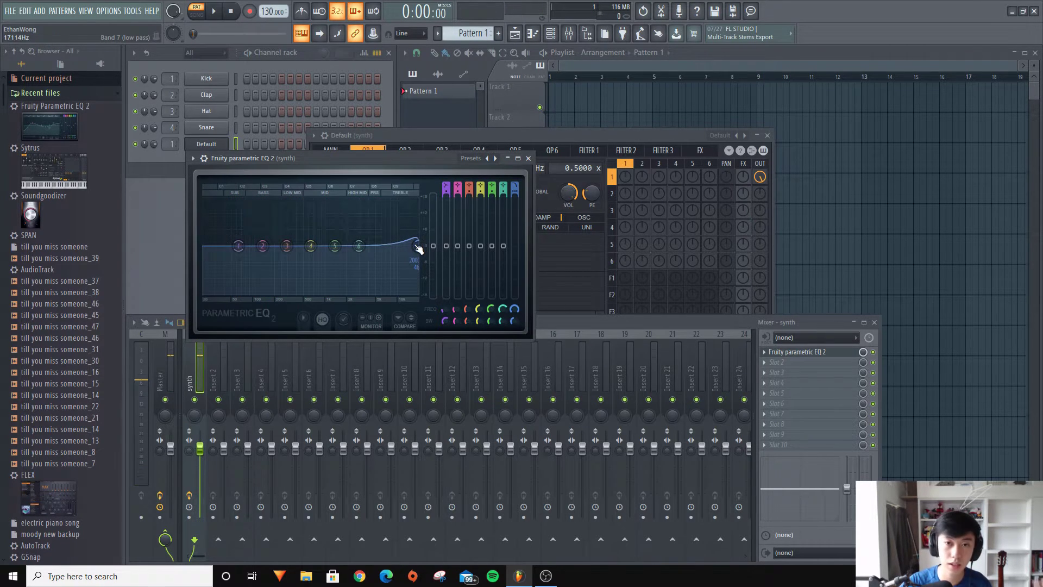
Delete Fruity Parametric EQ 2 from the synth mixer track.
left_click(764, 352)
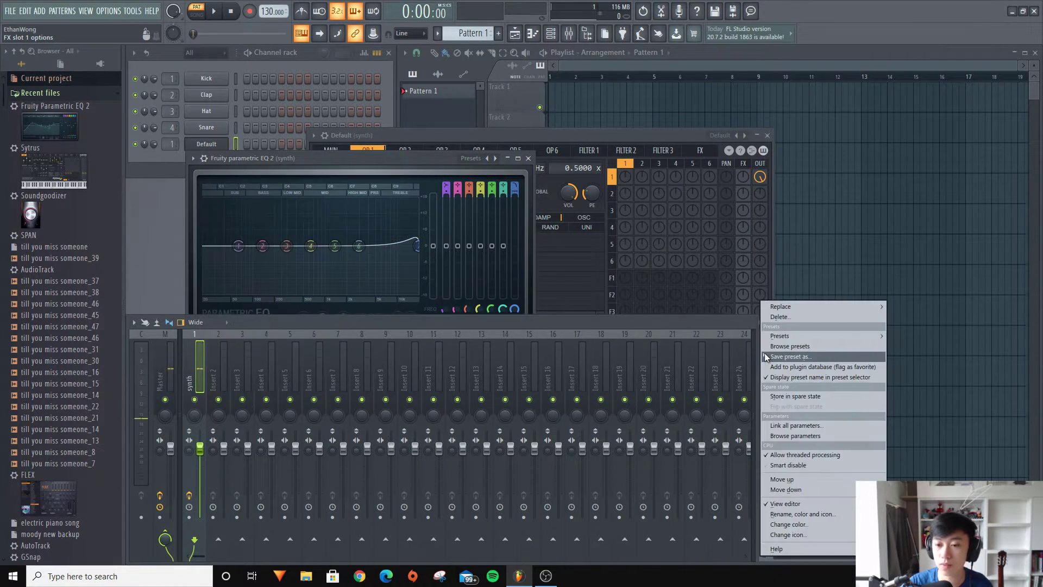
left_click(776, 321)
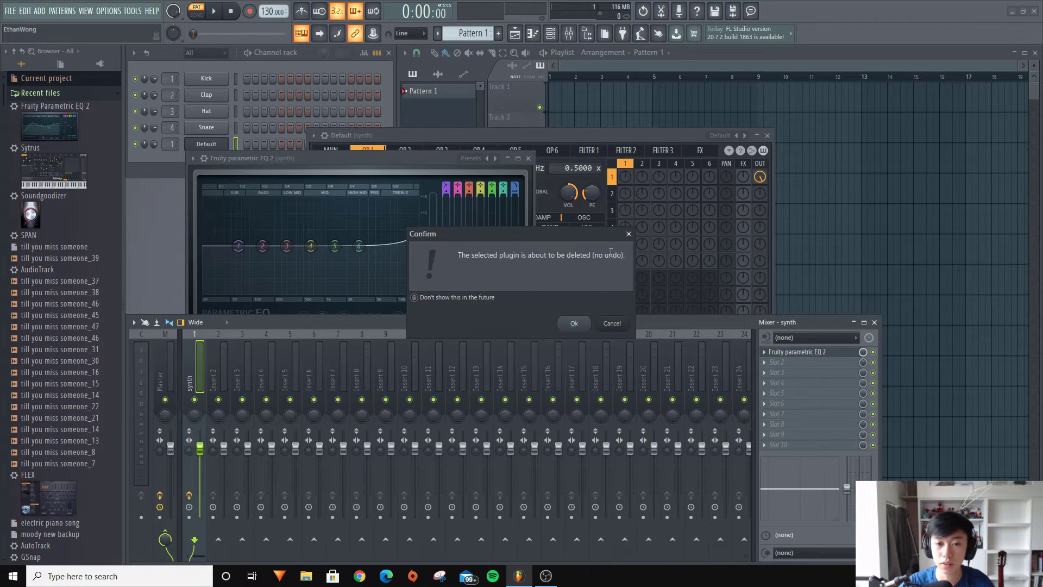
key("Return")
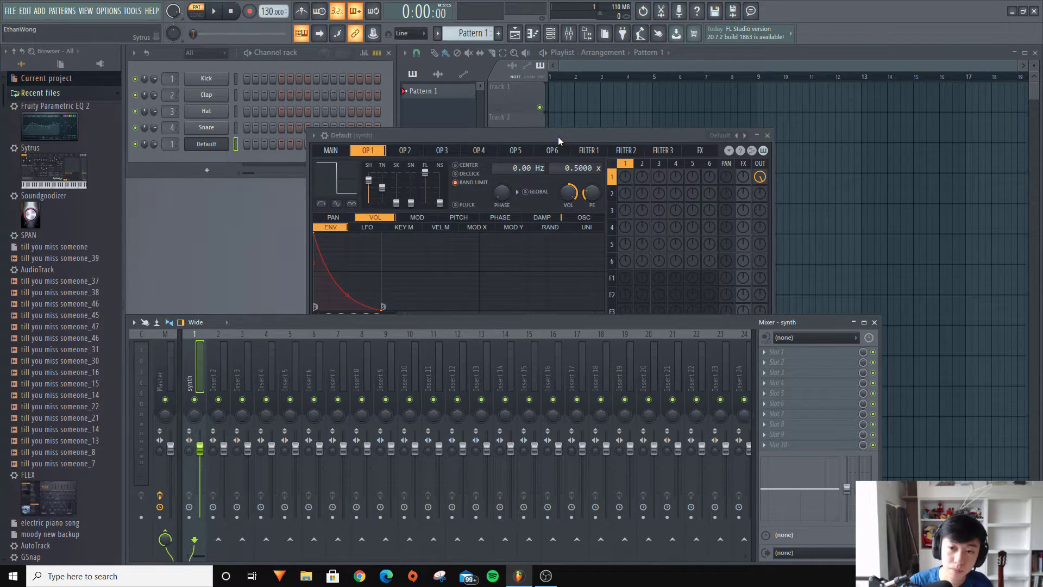
Bring up Sytrus's filter 1 settings and turn operator 1's direct output send down to zero.
left_click(558, 136)
left_click(590, 152)
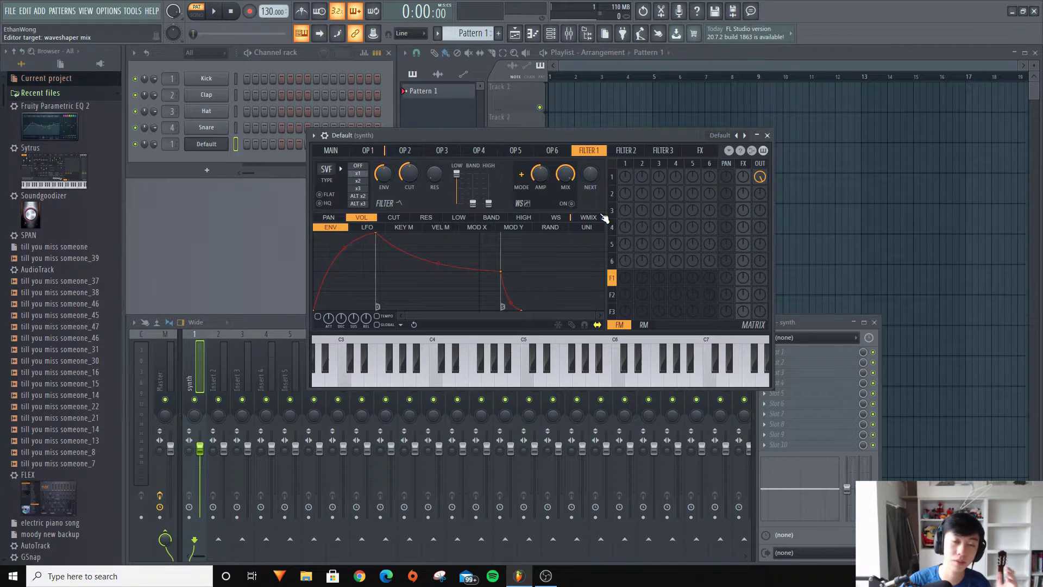
left_click_drag(759, 176, 760, 220)
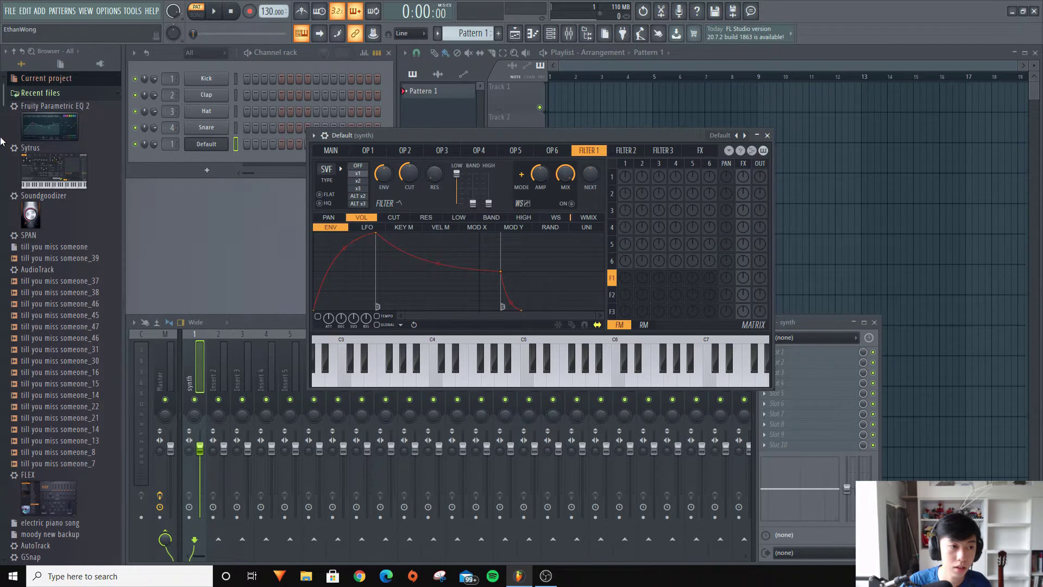
left_click_drag(47, 116, 50, 116)
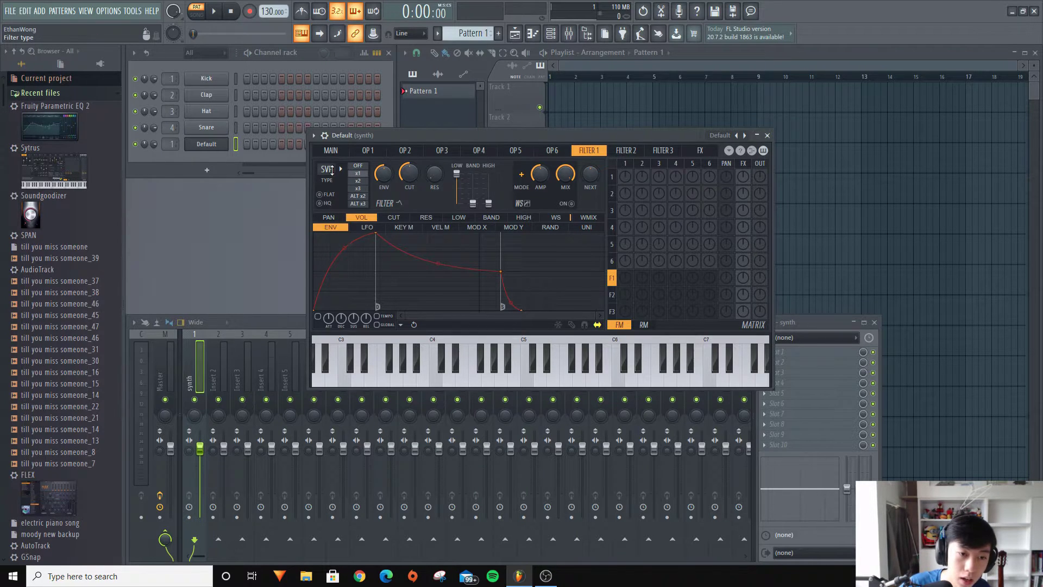
Set filter 1 to the LP type with the x3 slope.
scroll(328, 170, "down", 2)
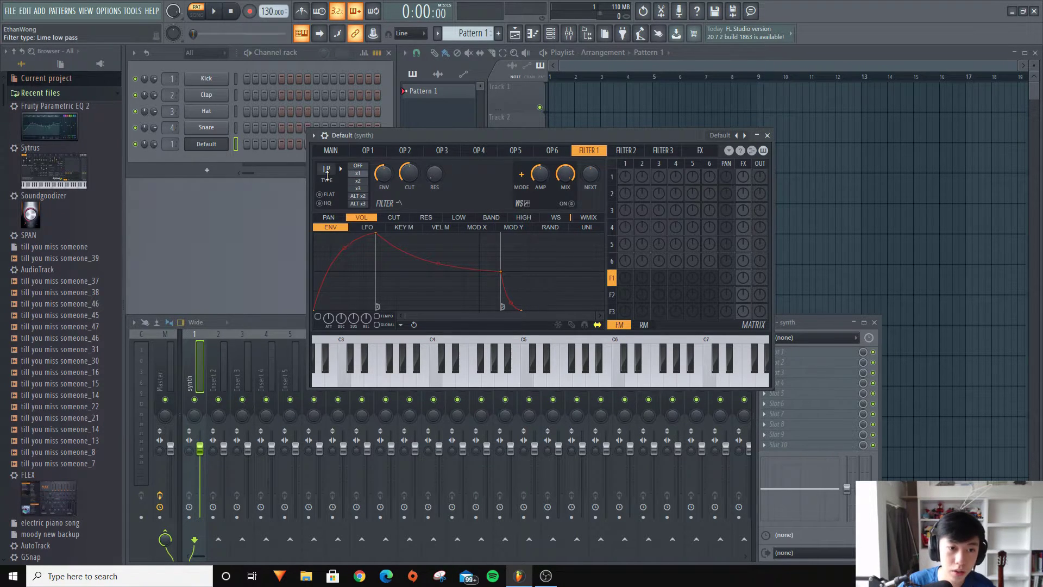
scroll(328, 172, "down", 1)
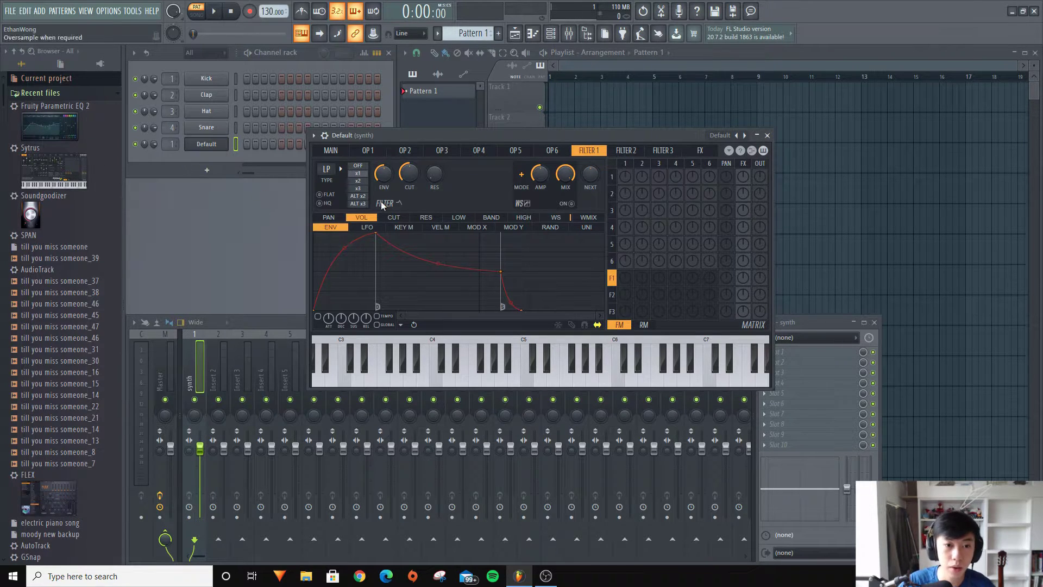
left_click(359, 188)
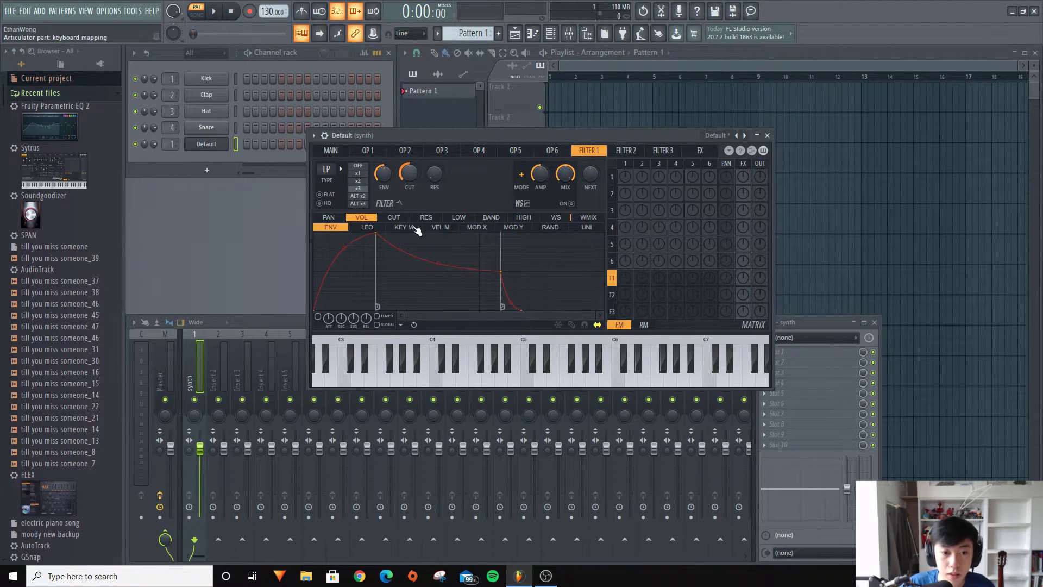
Route operator 1 into filter 1 and filter 1 to the output, both at full level.
left_click_drag(629, 286, 630, 272)
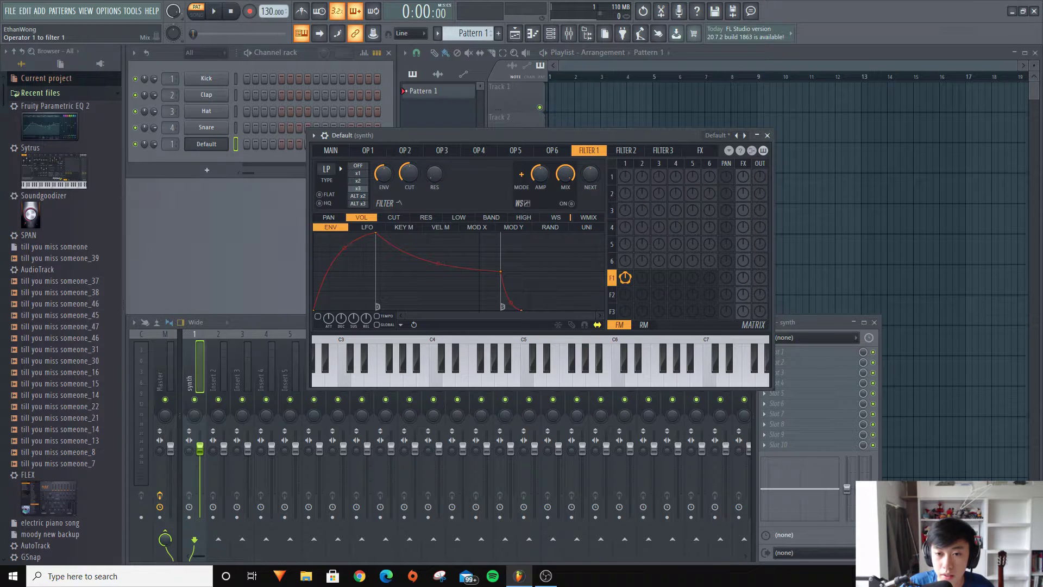
left_click(625, 164)
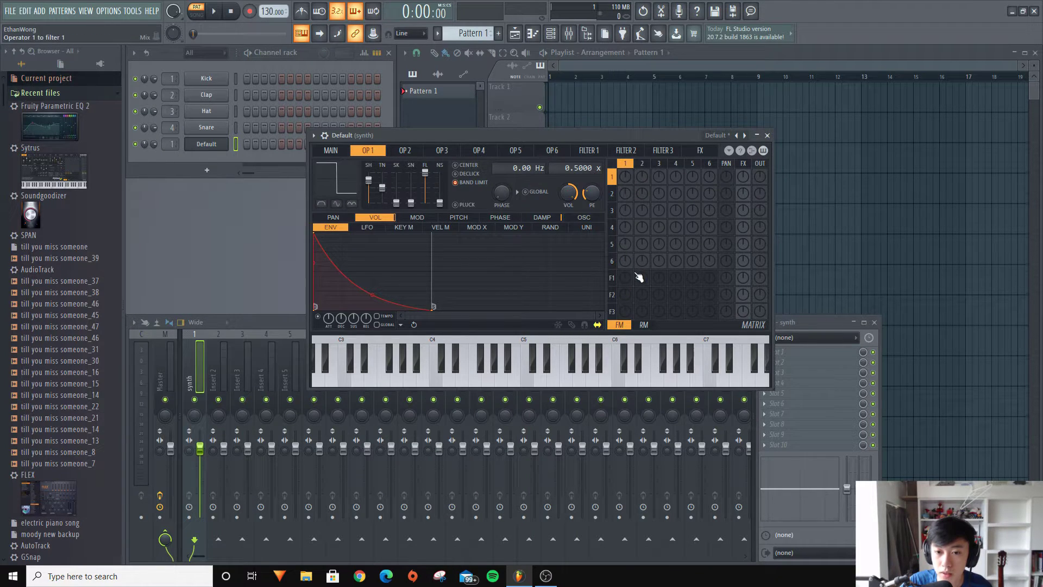
left_click_drag(629, 282, 629, 264)
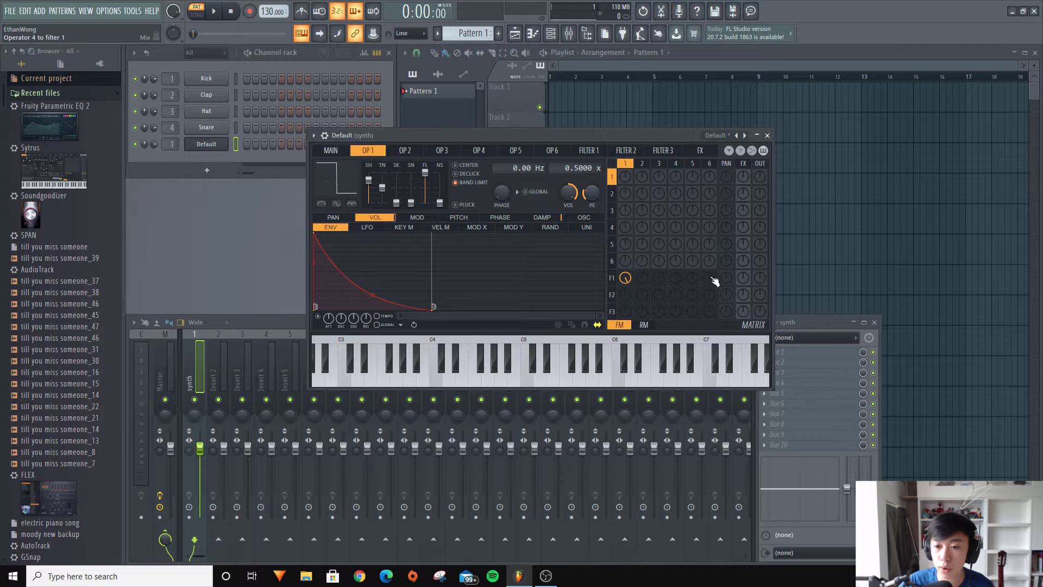
left_click_drag(765, 284, 765, 255)
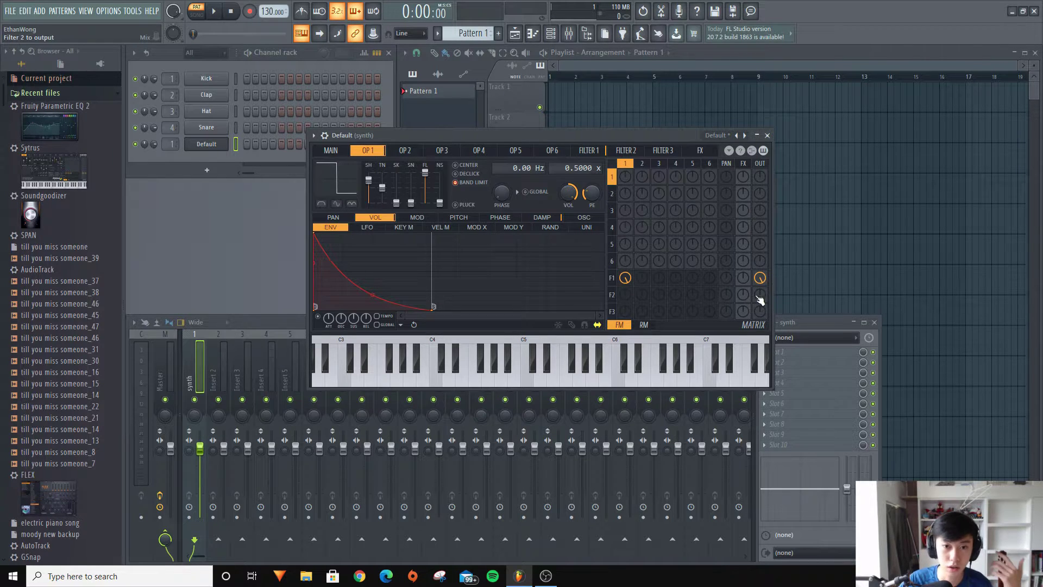
Try filter 1's cutoff fully open with a test note, and bring the cutoff down to about 53%.
left_click(591, 151)
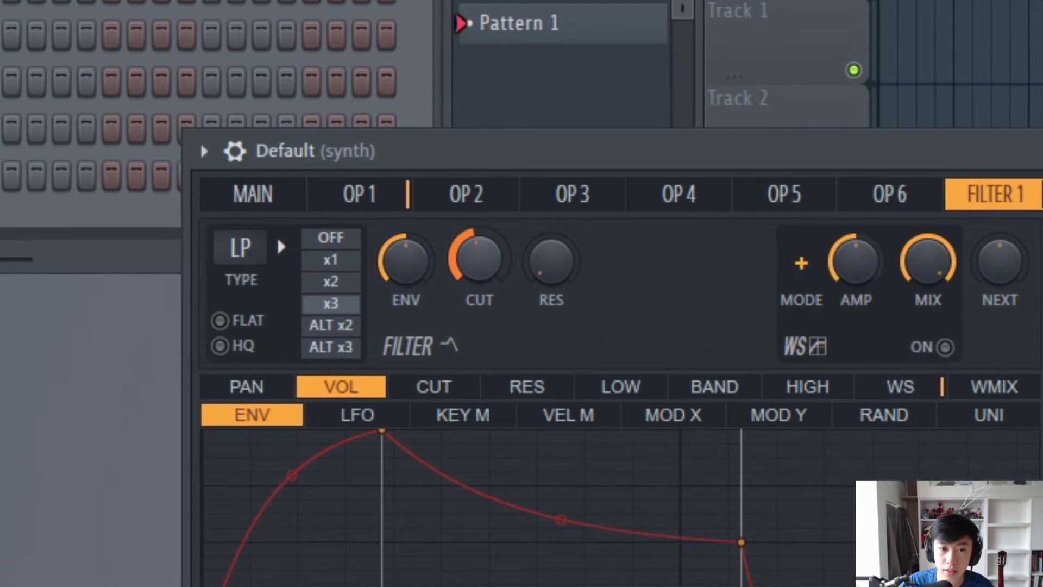
mouse_move(479, 258)
left_mouse_down()
mouse_move(479, 310)
mouse_move(477, 235)
mouse_move(478, 249)
left_mouse_up()
left_click_drag(408, 175, 408, 152)
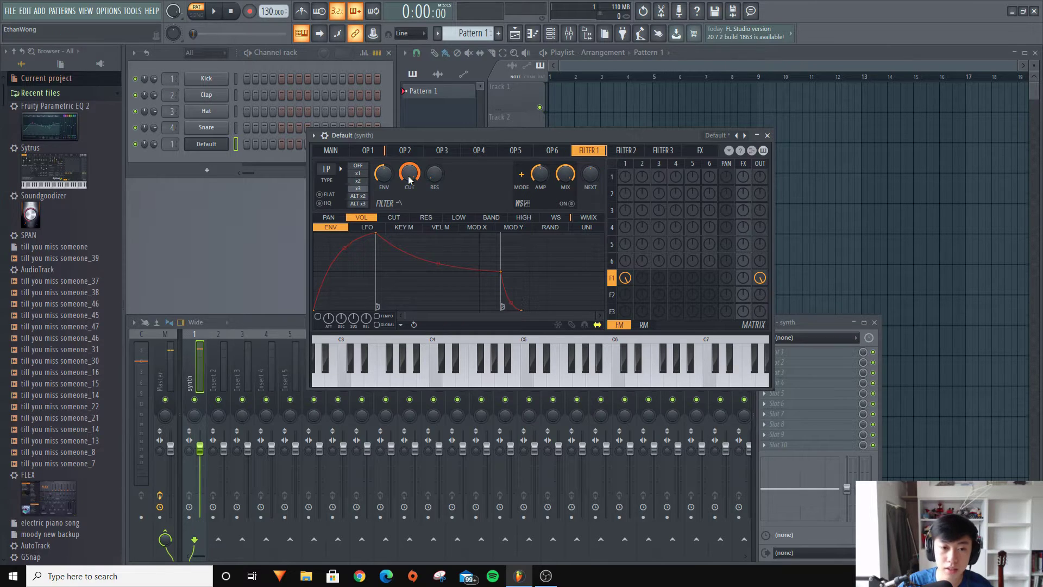
key("z")
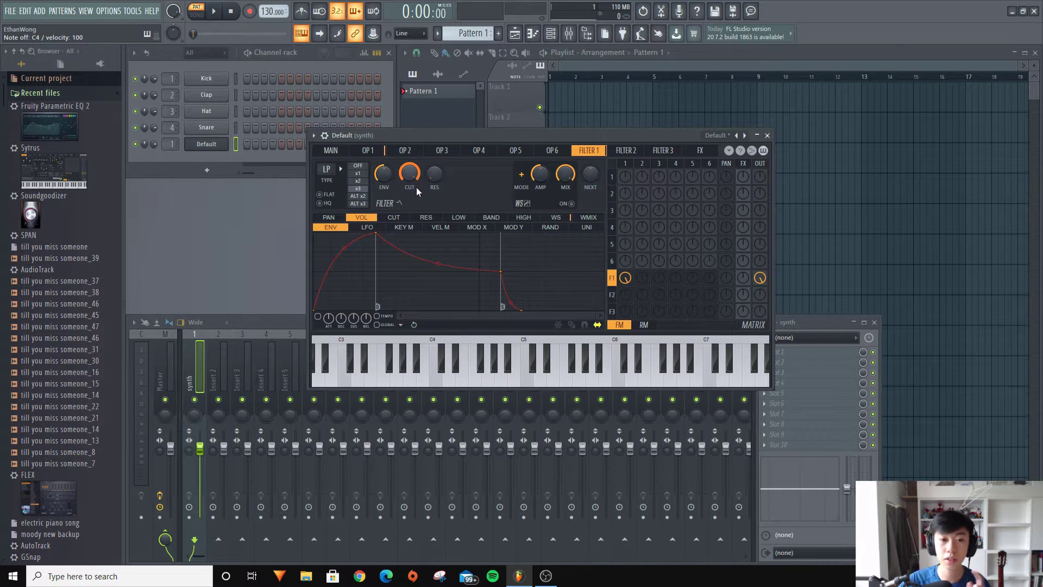
left_click_drag(415, 167, 414, 190)
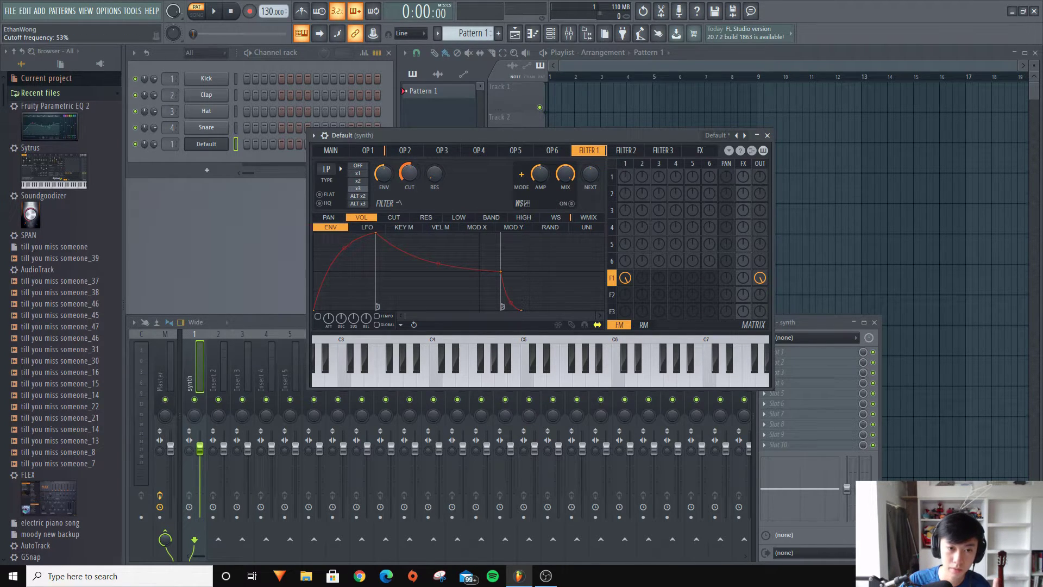
Shape filter 1's cutoff envelope with no attack, a short decay and zero sustain, and slightly lower its starting peak.
left_click(394, 218)
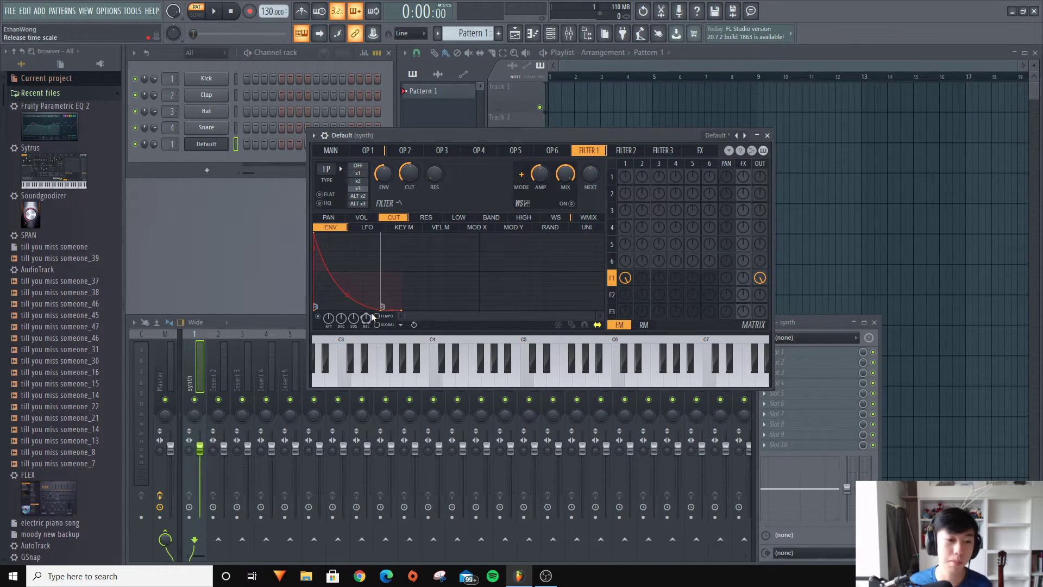
key("z")
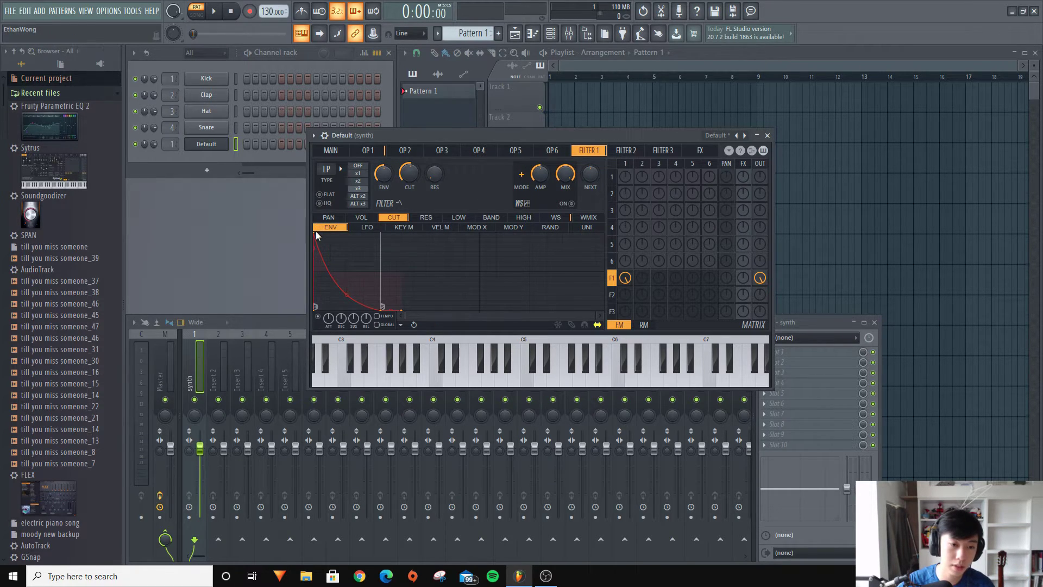
mouse_move(307, 237)
left_mouse_down()
mouse_move(311, 244)
mouse_move(298, 240)
left_mouse_up()
Play C4 repeatedly to audition the pluck with the filter 1 cutoff envelope.
key("z")
key("z")
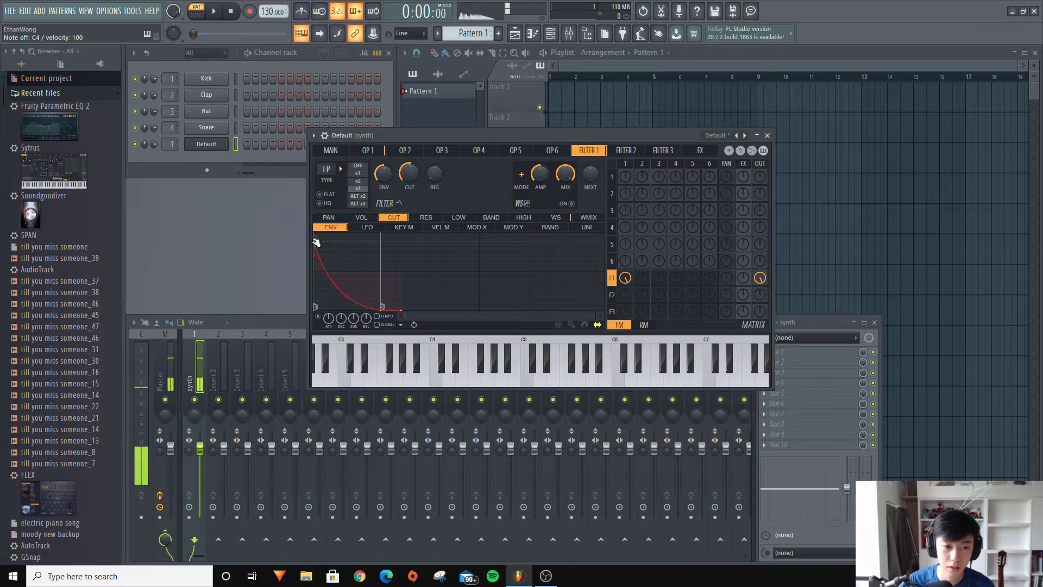
key("z")
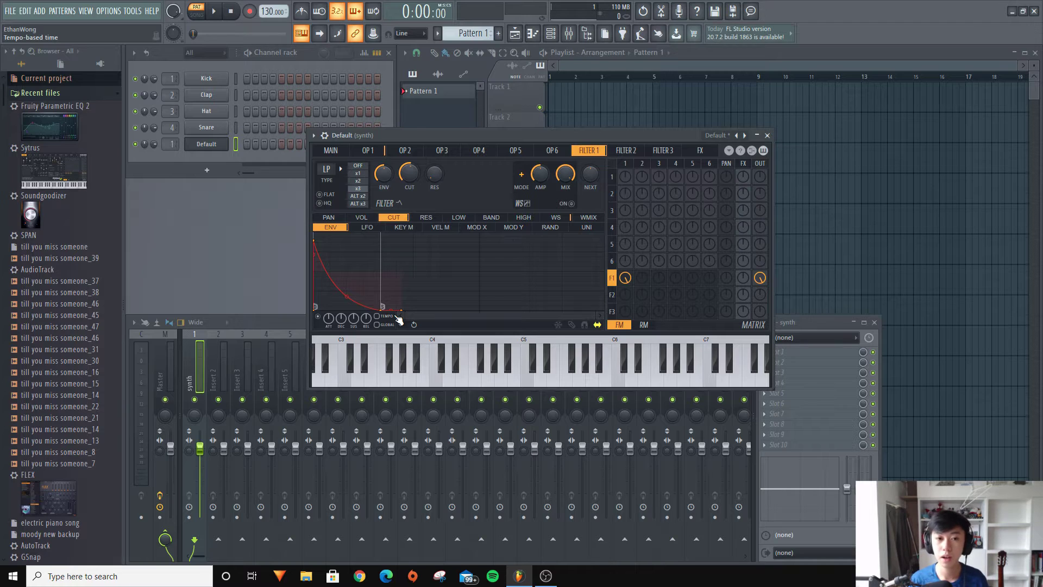
key("z")
key("z")
key("z")
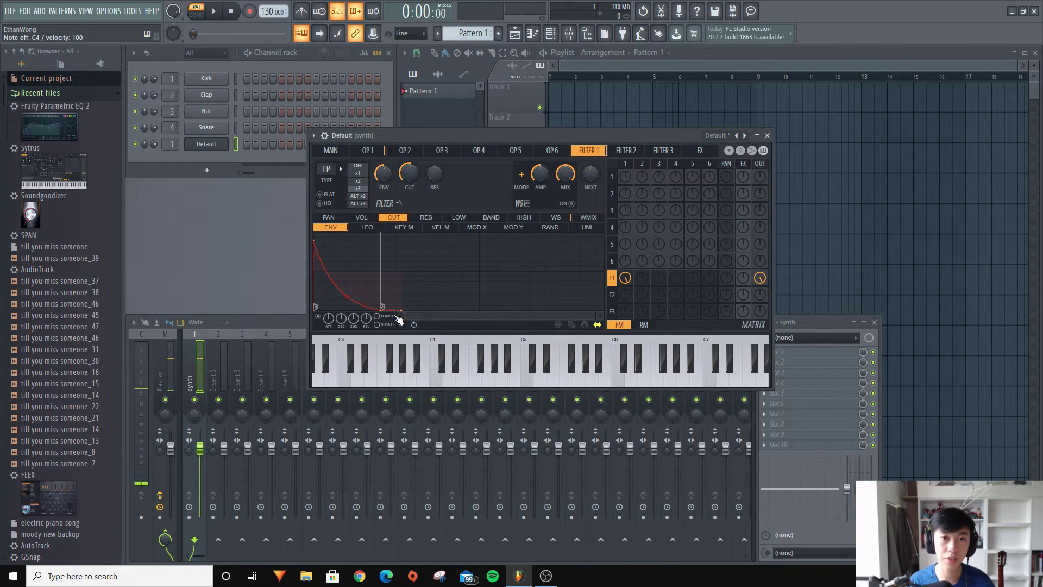
key("z")
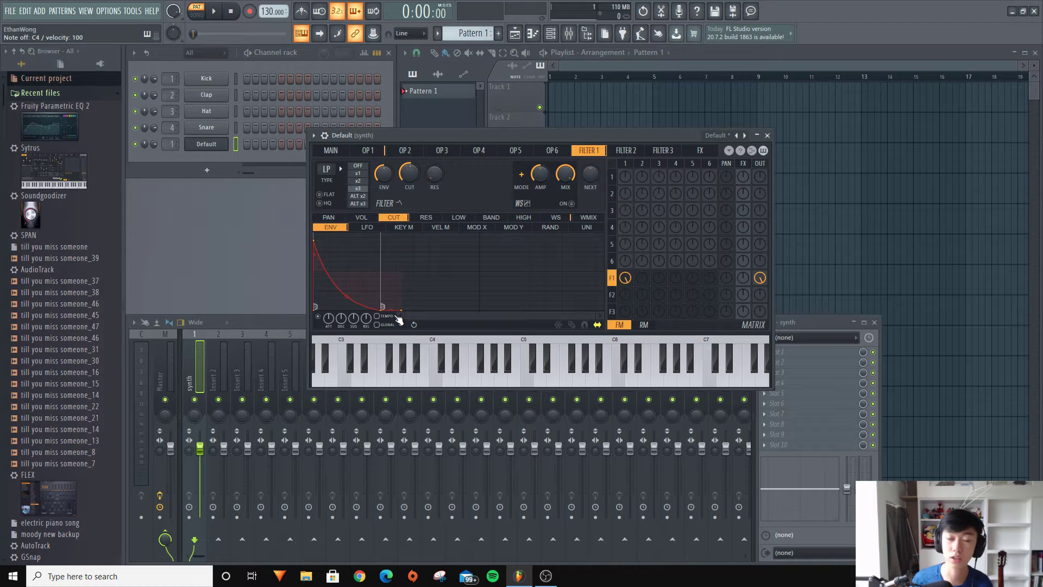
Set operator 2's frequency ratio to 0.5000 and check it with a C4 test note.
left_click(403, 156)
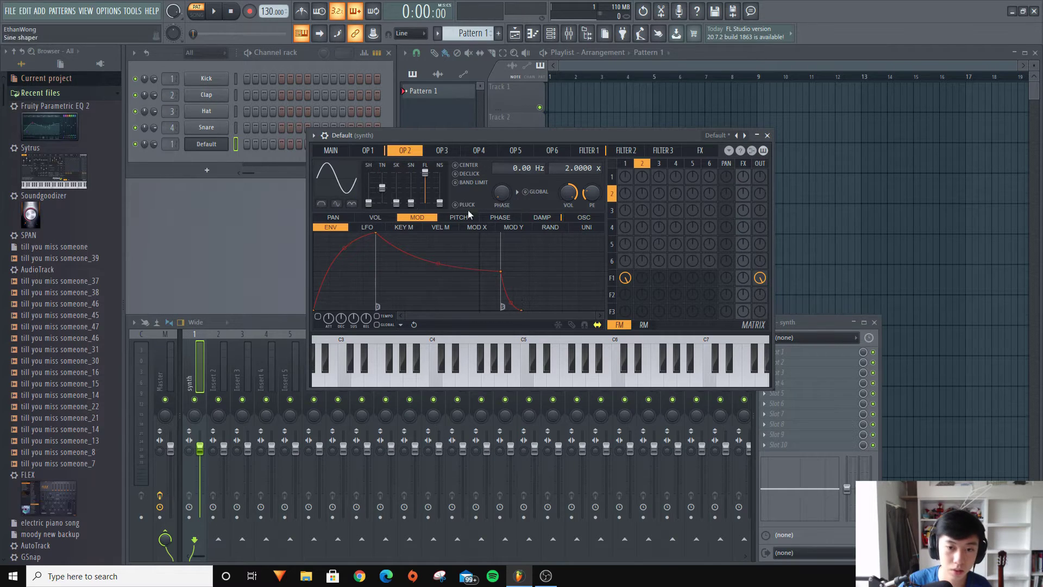
scroll(561, 171, "down", 2)
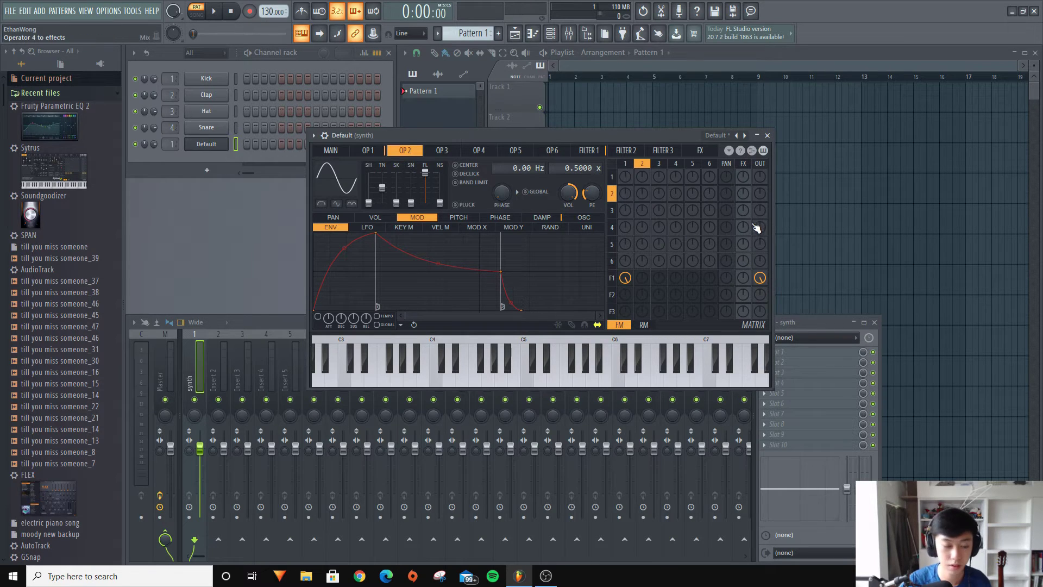
key("z")
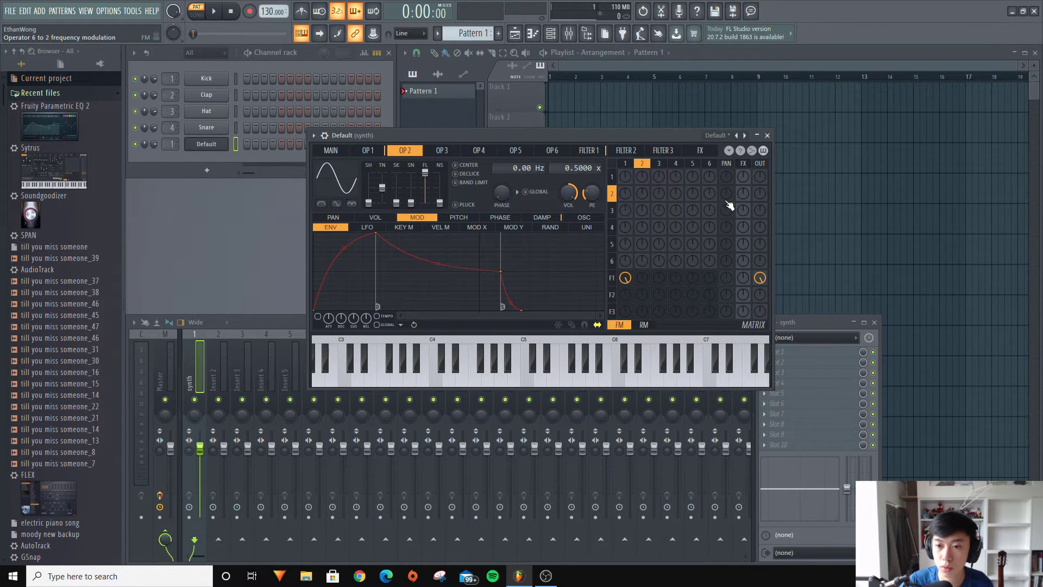
Route operator 2 directly to the output and play C4 repeatedly while setting its level.
mouse_move(759, 194)
left_mouse_down()
mouse_move(760, 179)
mouse_move(760, 204)
mouse_move(761, 189)
left_mouse_up()
key("z")
key("z")
key("z")
key("z")
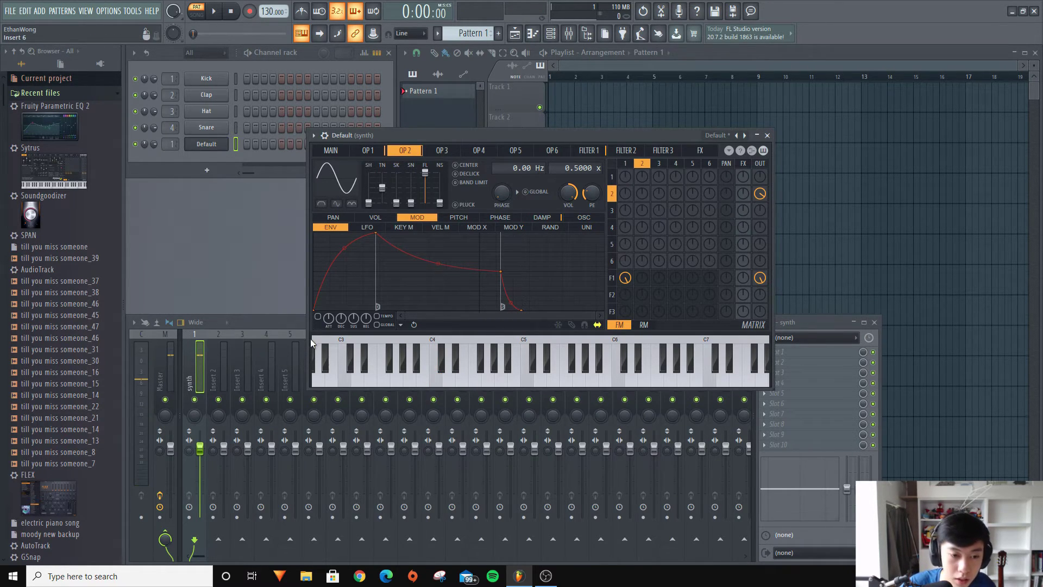
Enable operator 2's volume envelope and lower its attack peak to the sustain level.
left_click(318, 317)
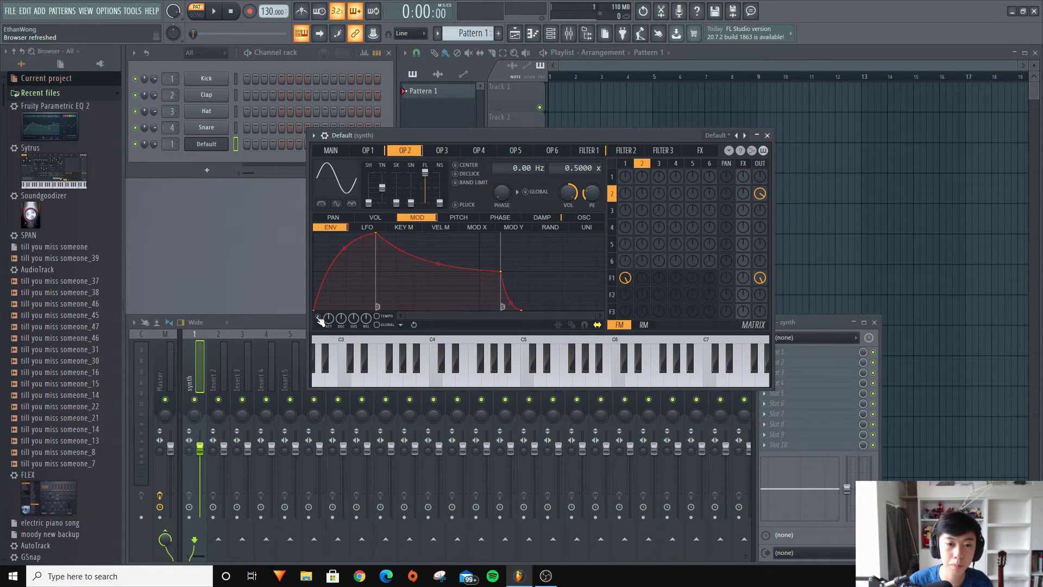
left_click(372, 219)
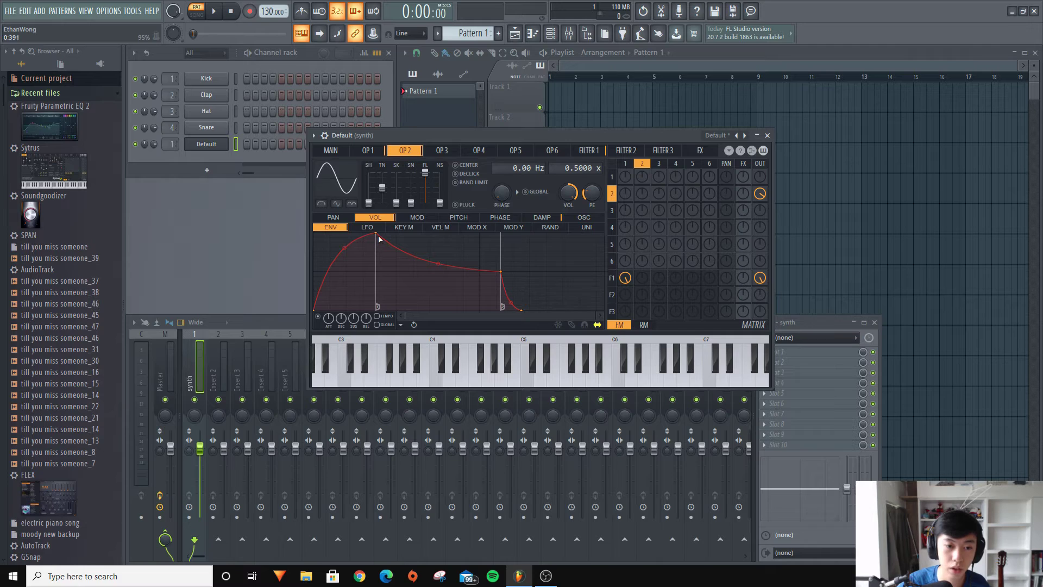
left_click_drag(379, 239, 346, 285)
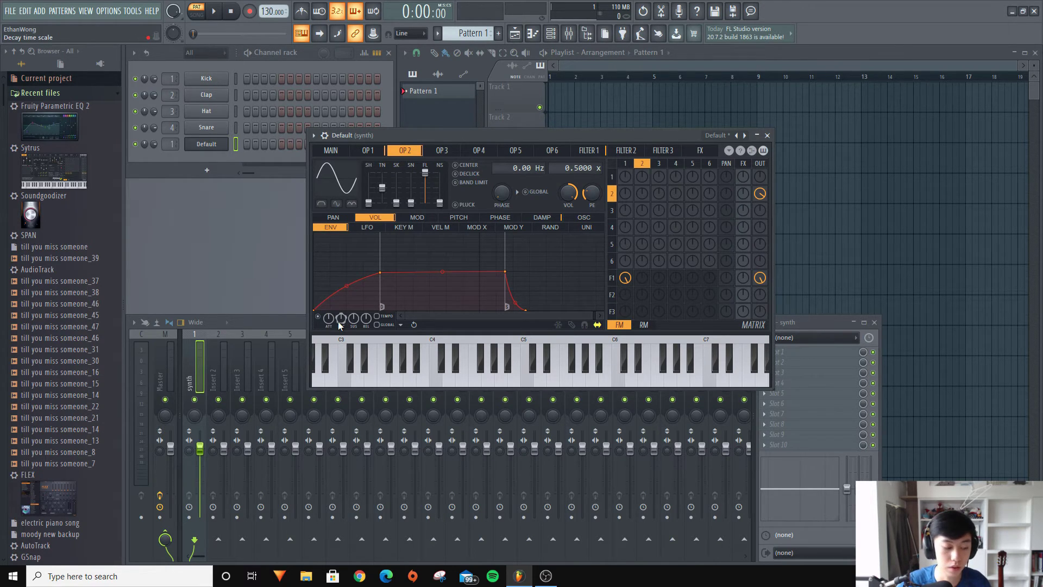
Play a short melody between C4 and C5 to audition the pluck layered with operator 2.
key("z")
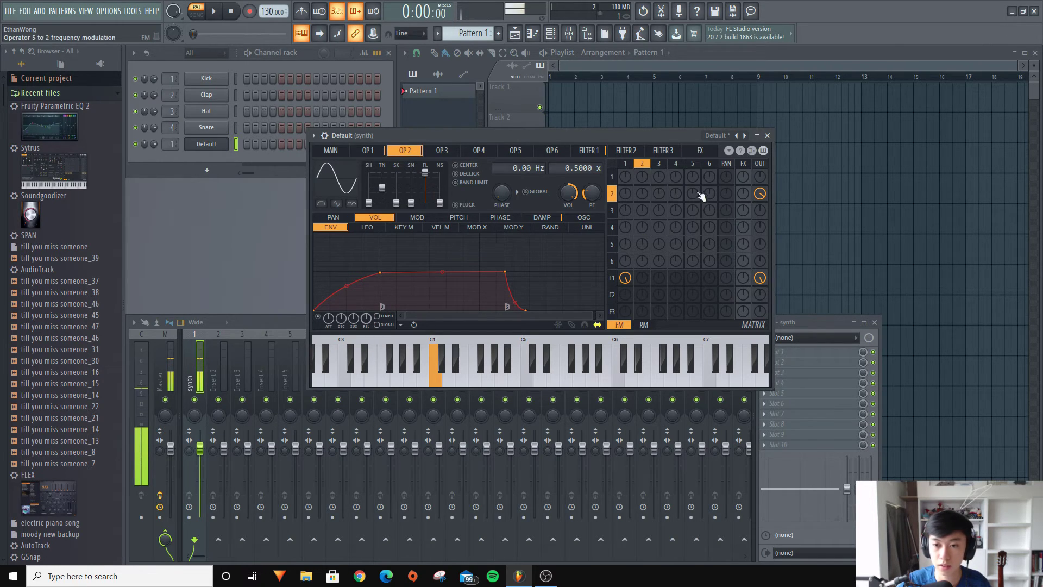
key("z")
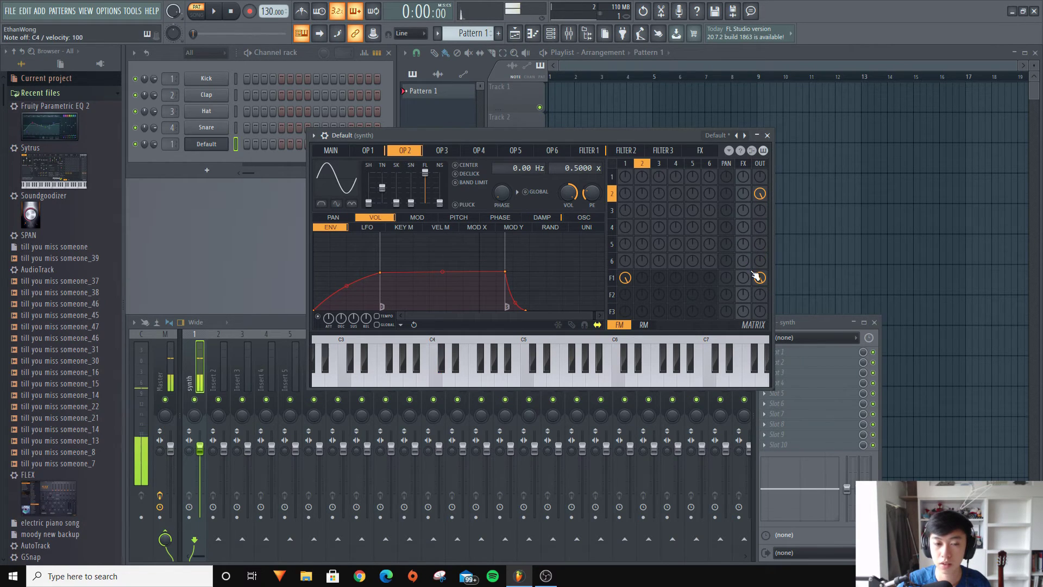
key("z")
key("x")
key("c")
key("q")
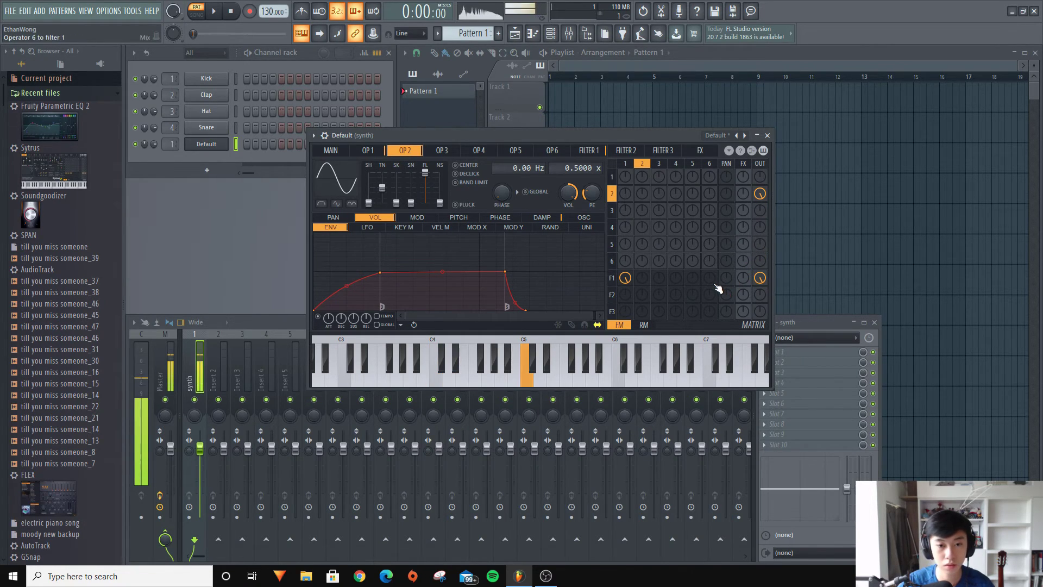
key("e")
key("r")
key("z")
key("x")
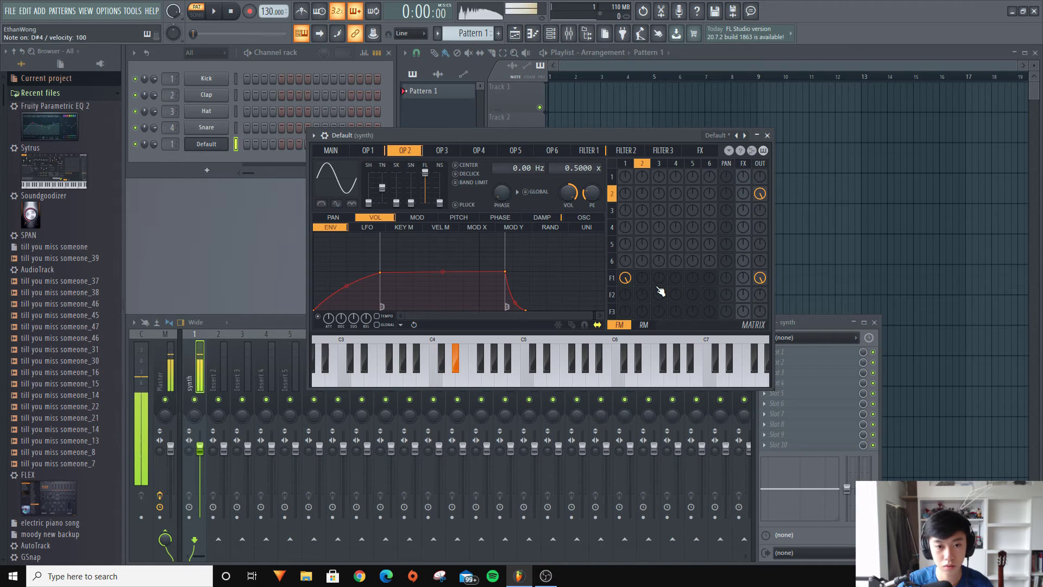
key("x")
key("z")
key("b")
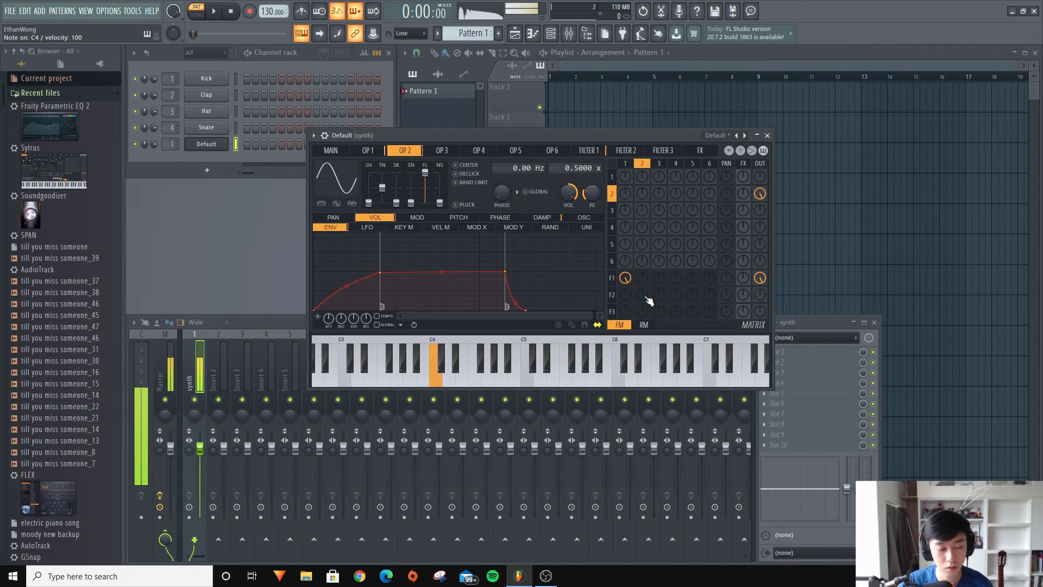
key("d")
key("z")
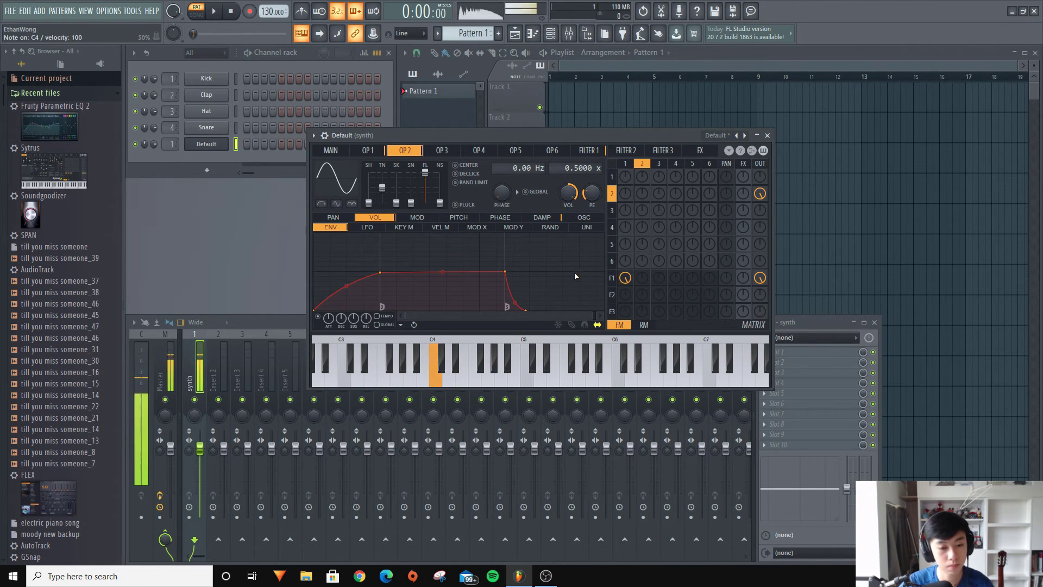